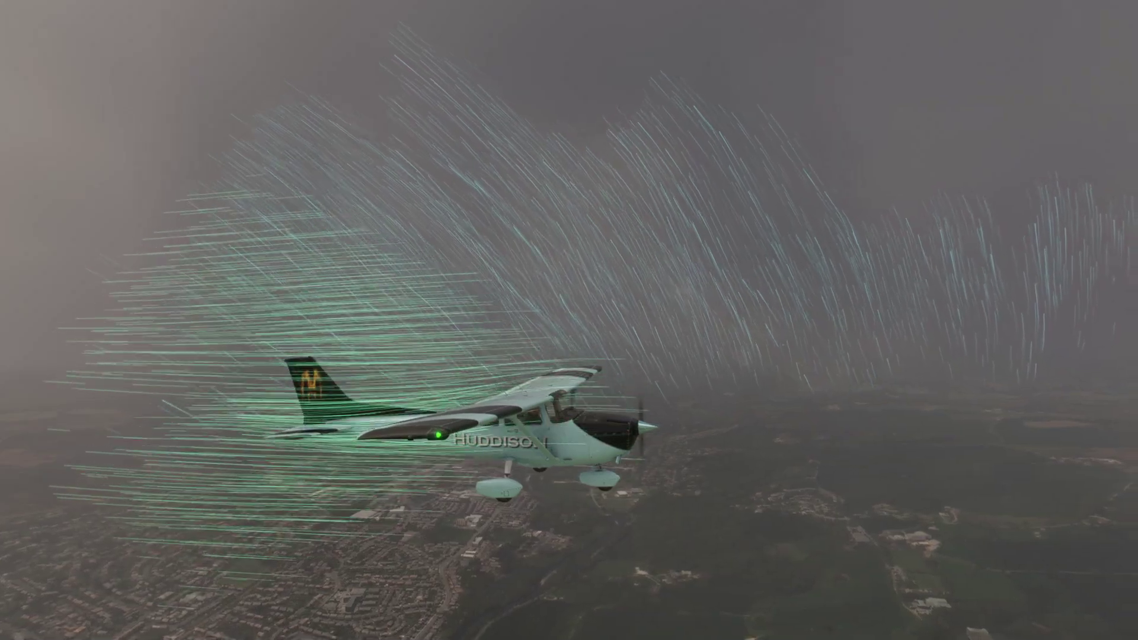
Switch from the external camera to the cockpit view with the End key.
{"action": "key", "text": "End"}
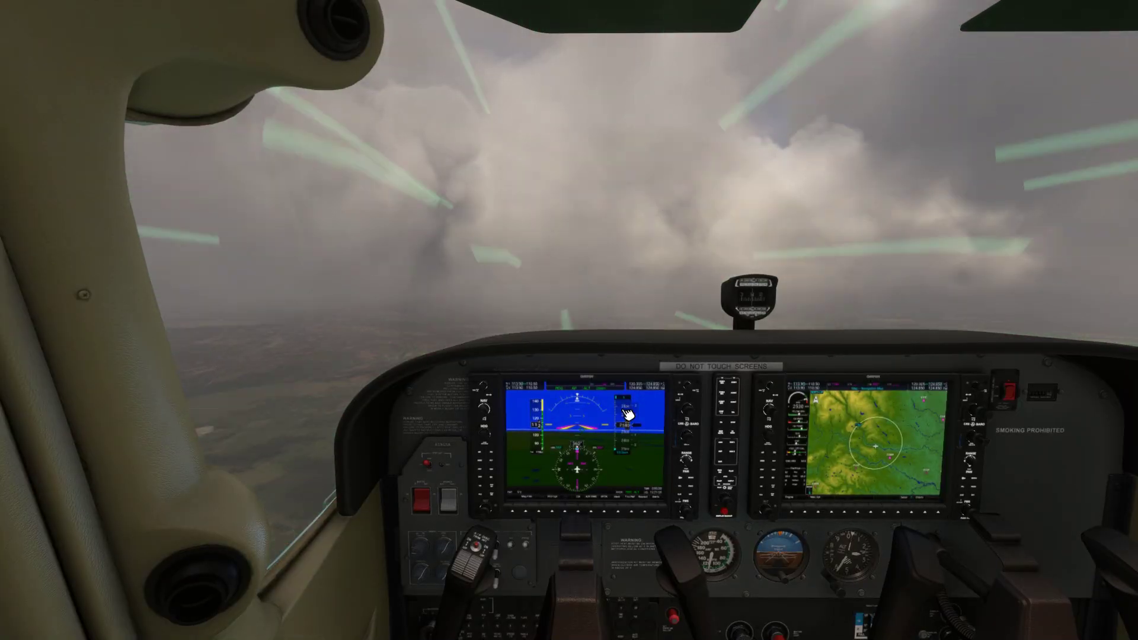
Pop out the AS1000_MFD map into a small window, reposition it, and switch to the external camera.
{"action": "left_click", "coordinate": [816, 432], "text": "alt"}
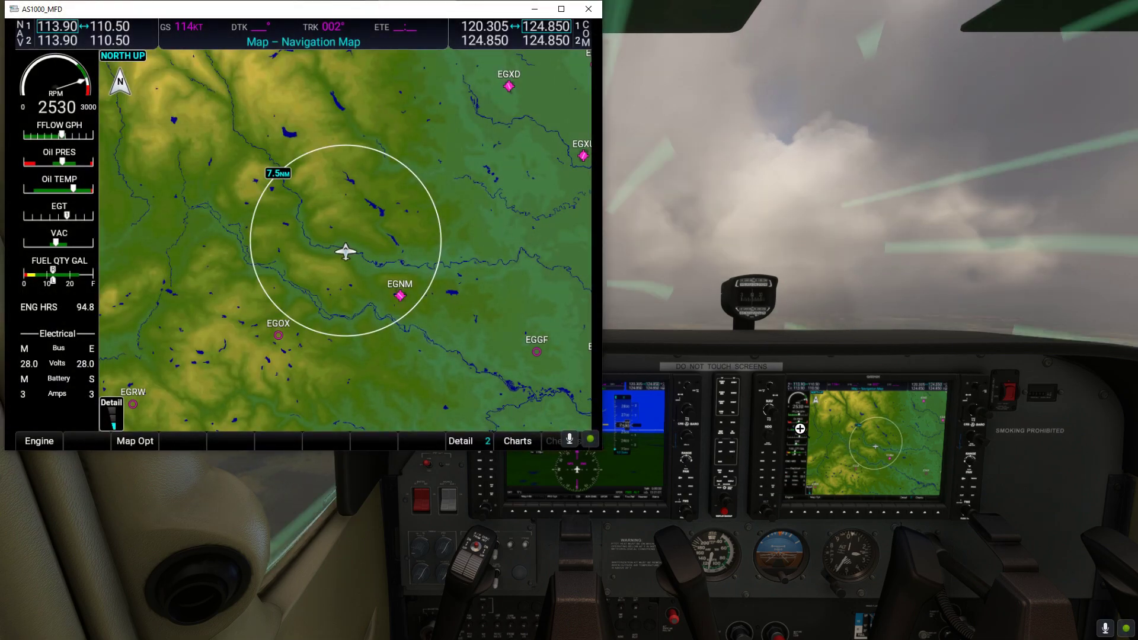
{"action": "left_click_drag", "start_coordinate": [599, 454], "coordinate": [485, 255]}
{"action": "left_click_drag", "start_coordinate": [285, 12], "coordinate": [301, 40]}
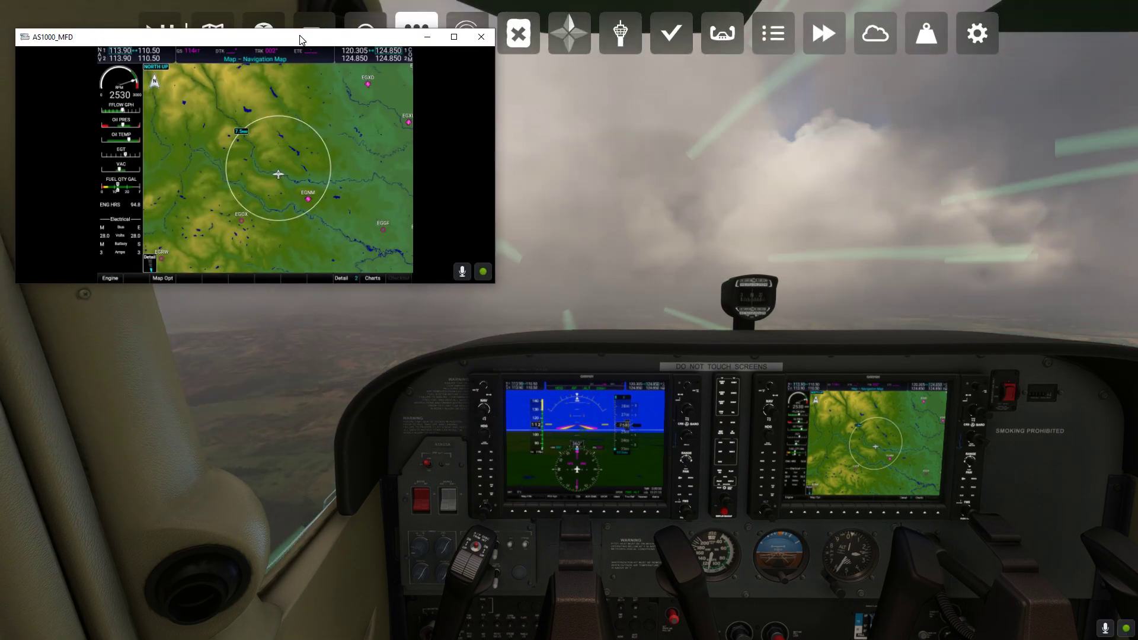
{"action": "key", "text": "End"}
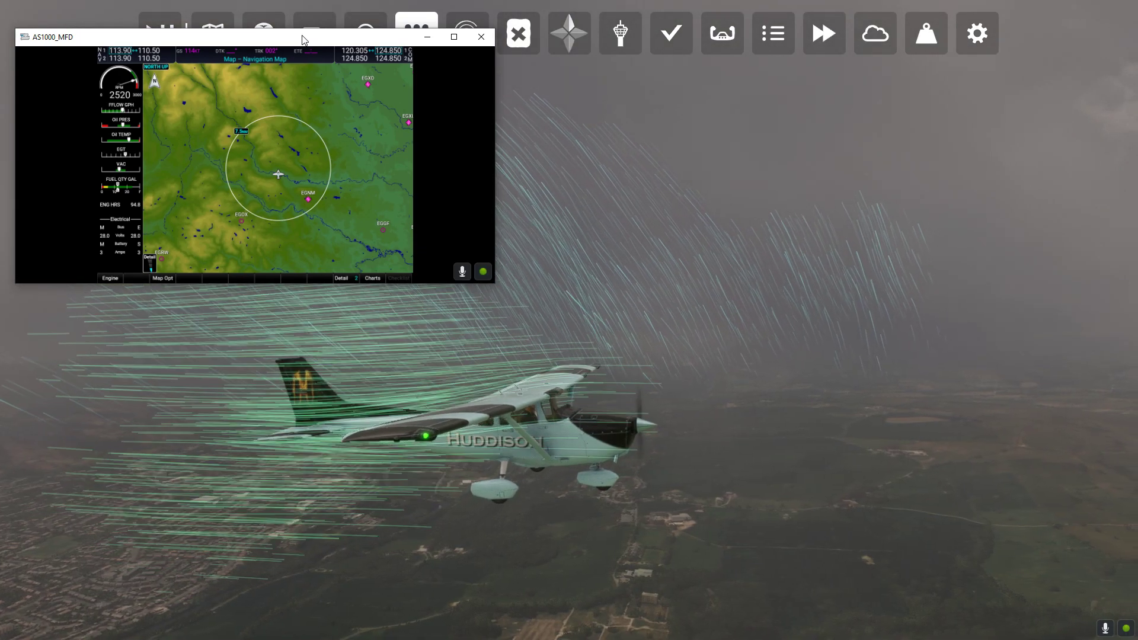
{"action": "left_click_drag", "start_coordinate": [302, 40], "coordinate": [305, 100]}
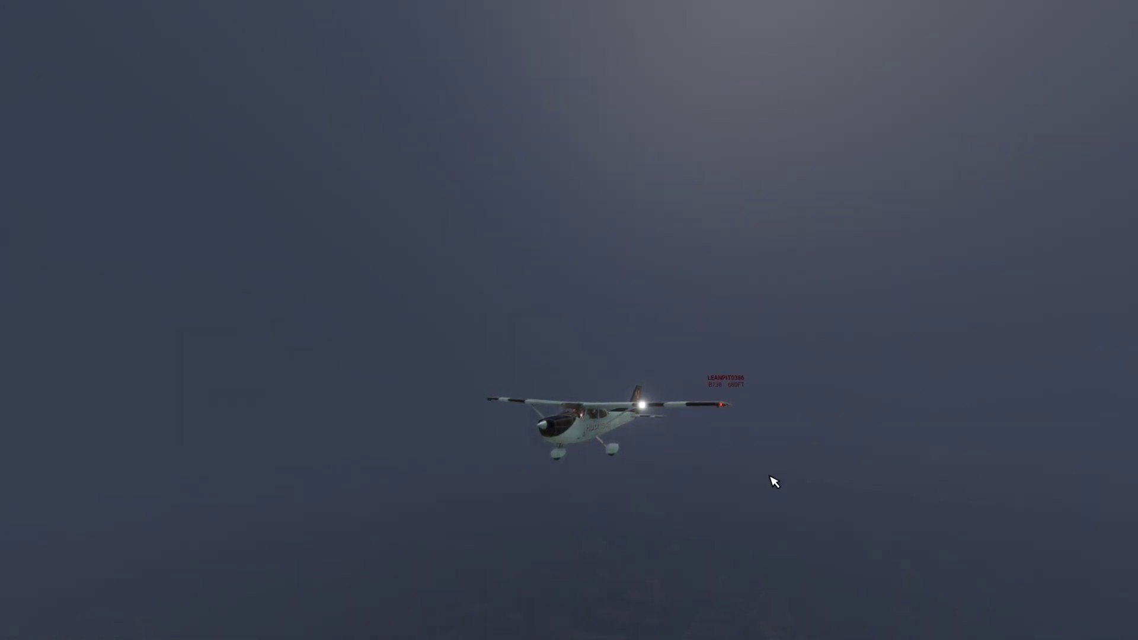
Open Options with Esc and go to Controls Options for the Saitek Pro Flight Quadrant.
{"action": "key", "text": "Escape"}
{"action": "left_click", "coordinate": [689, 420]}
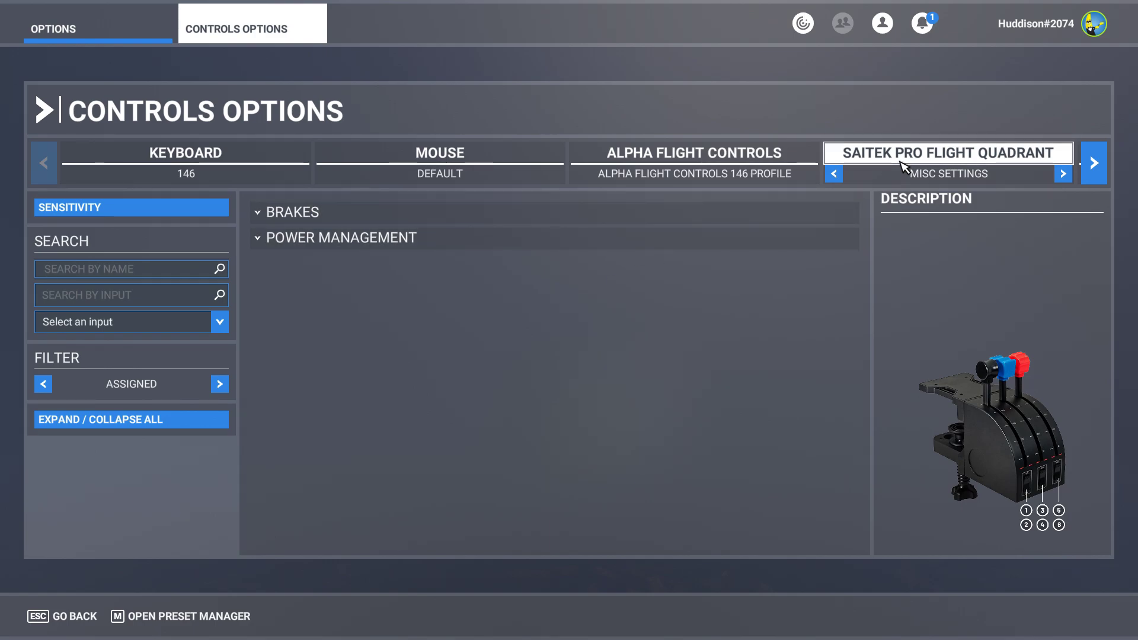
Open and close the preset manager twice, then switch the Filter from ASSIGNED to ALL.
{"action": "left_click", "coordinate": [220, 614]}
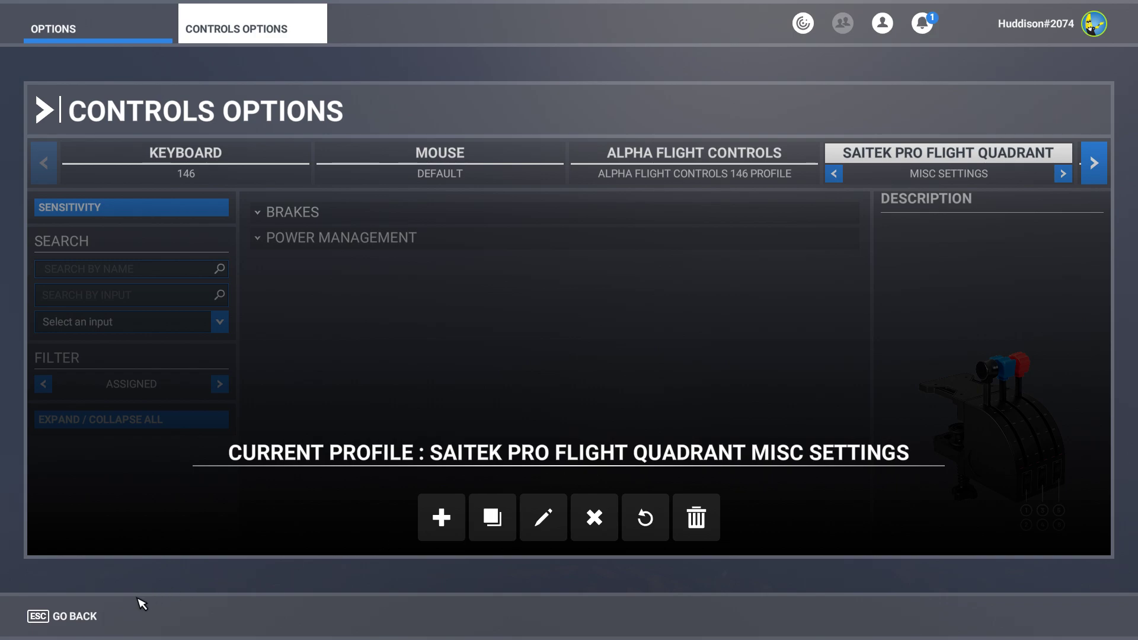
{"action": "left_click", "coordinate": [65, 617]}
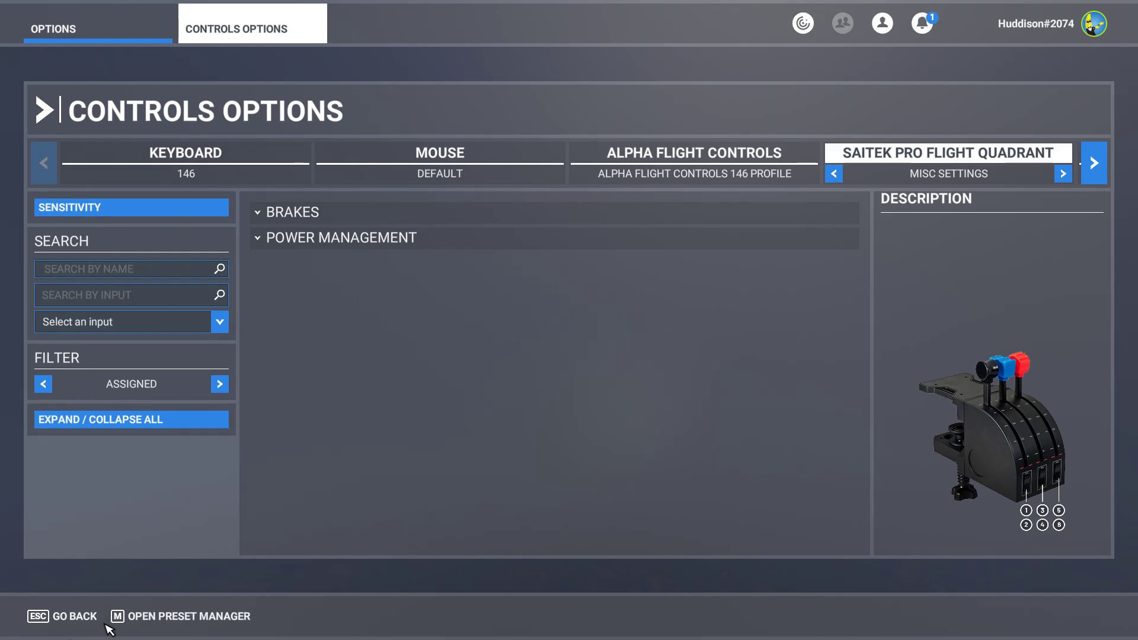
{"action": "left_click", "coordinate": [148, 617]}
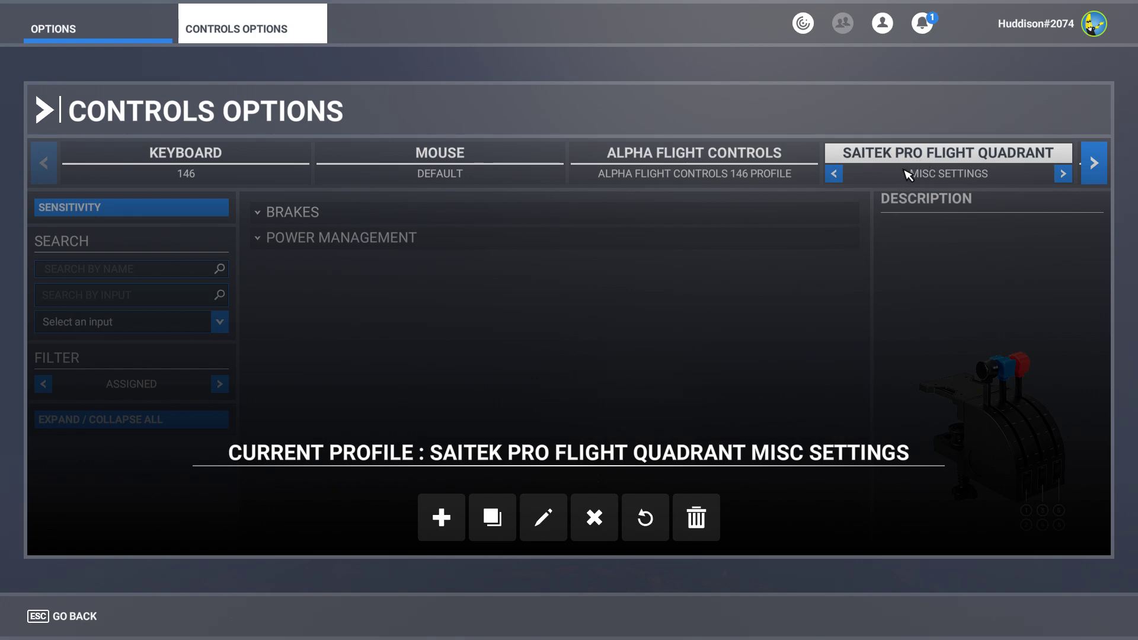
{"action": "left_click", "coordinate": [62, 616]}
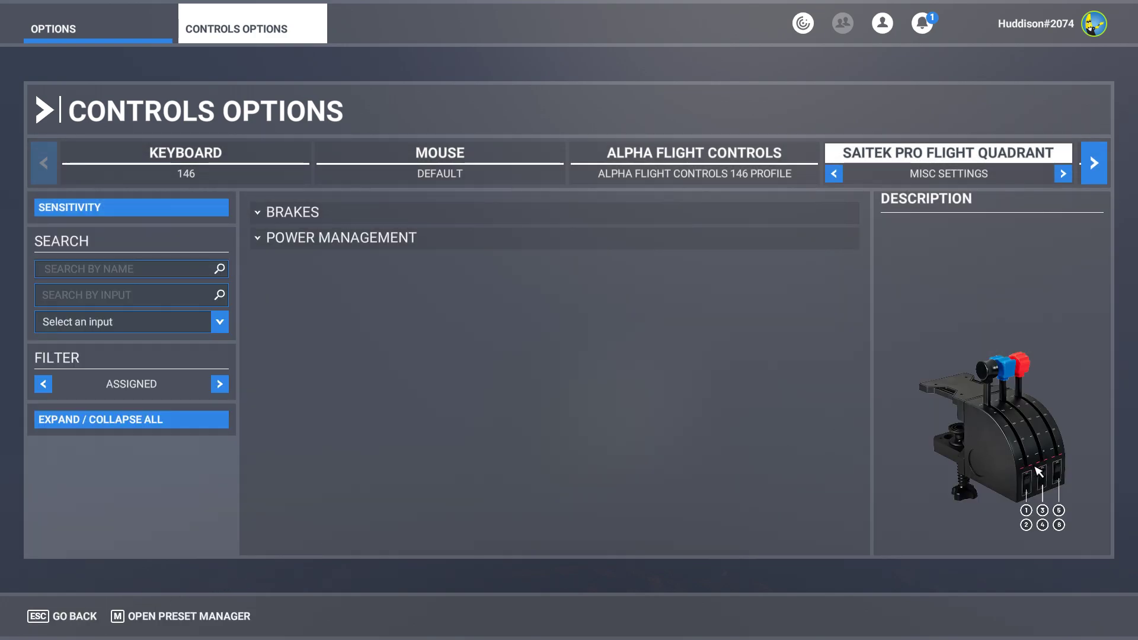
{"action": "left_click", "coordinate": [219, 384]}
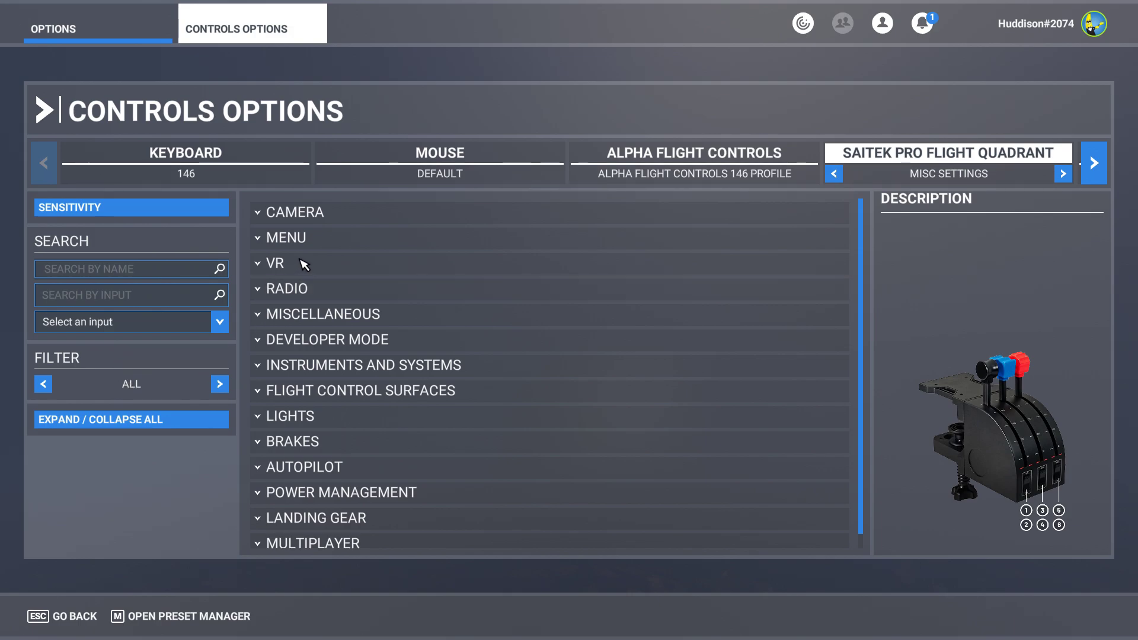
In the MENU category, bind Toggle Toolbar to JOYSTICK BUTTON 1 and save.
{"action": "left_click", "coordinate": [340, 243]}
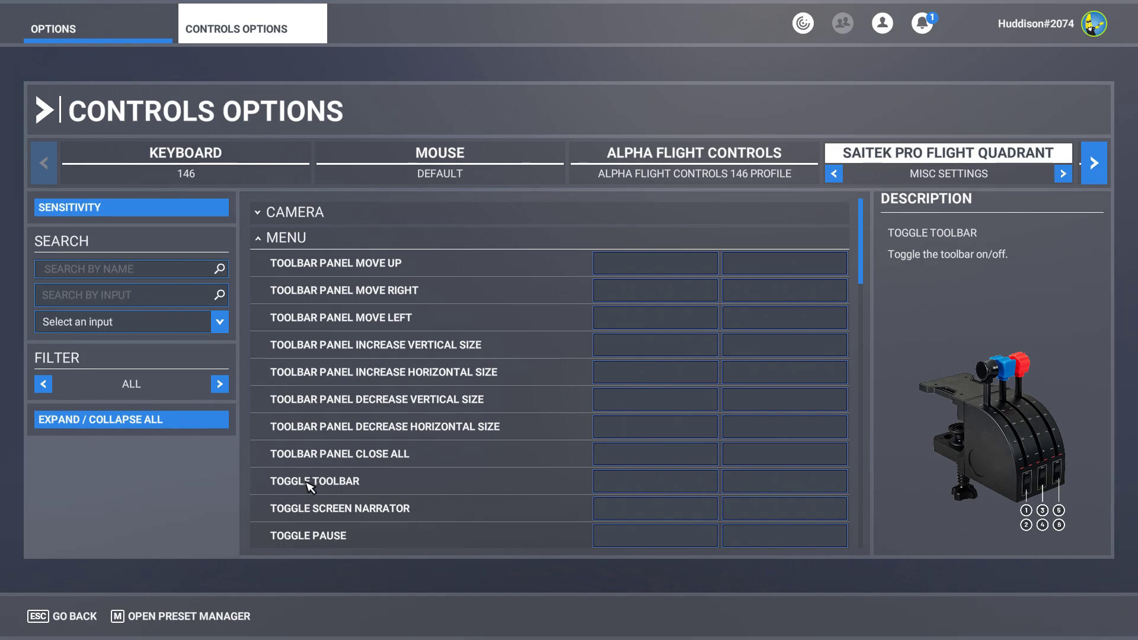
{"action": "scroll", "coordinate": [309, 486], "scroll_direction": "down", "scroll_amount": 2}
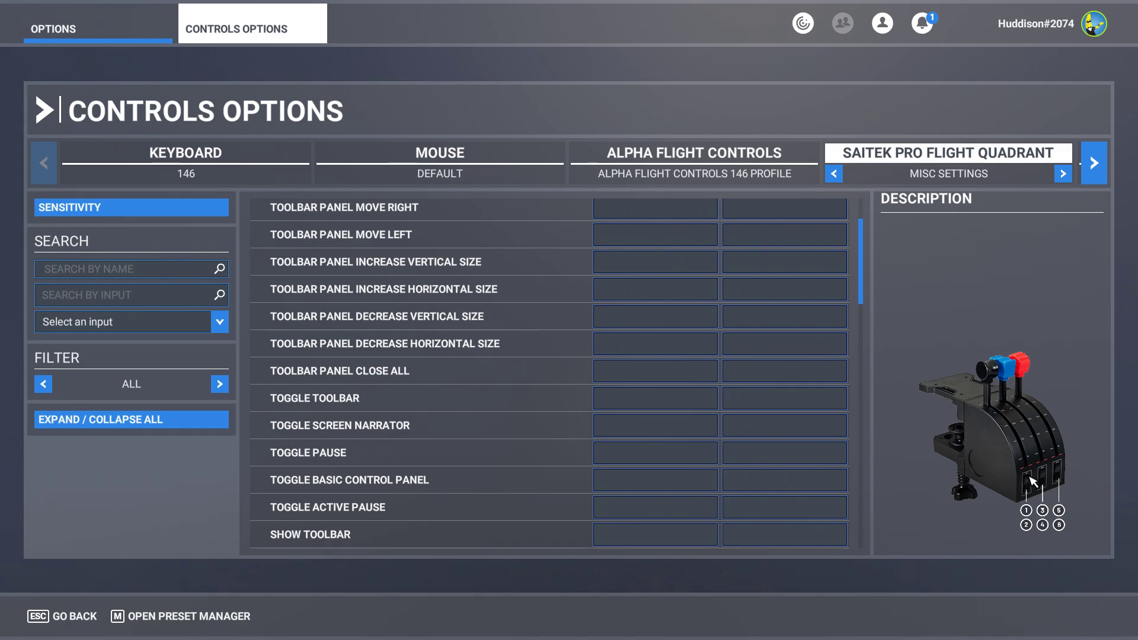
{"action": "left_click", "coordinate": [674, 397]}
{"action": "left_click", "coordinate": [563, 289]}
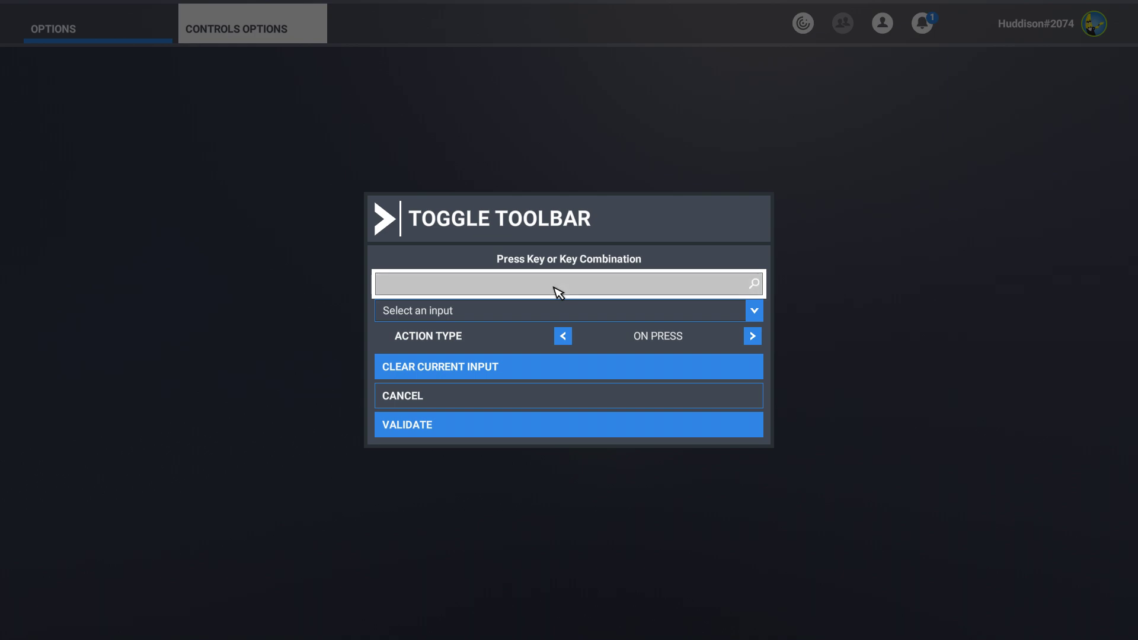
{"action": "left_click", "coordinate": [457, 427]}
{"action": "left_click", "coordinate": [202, 616]}
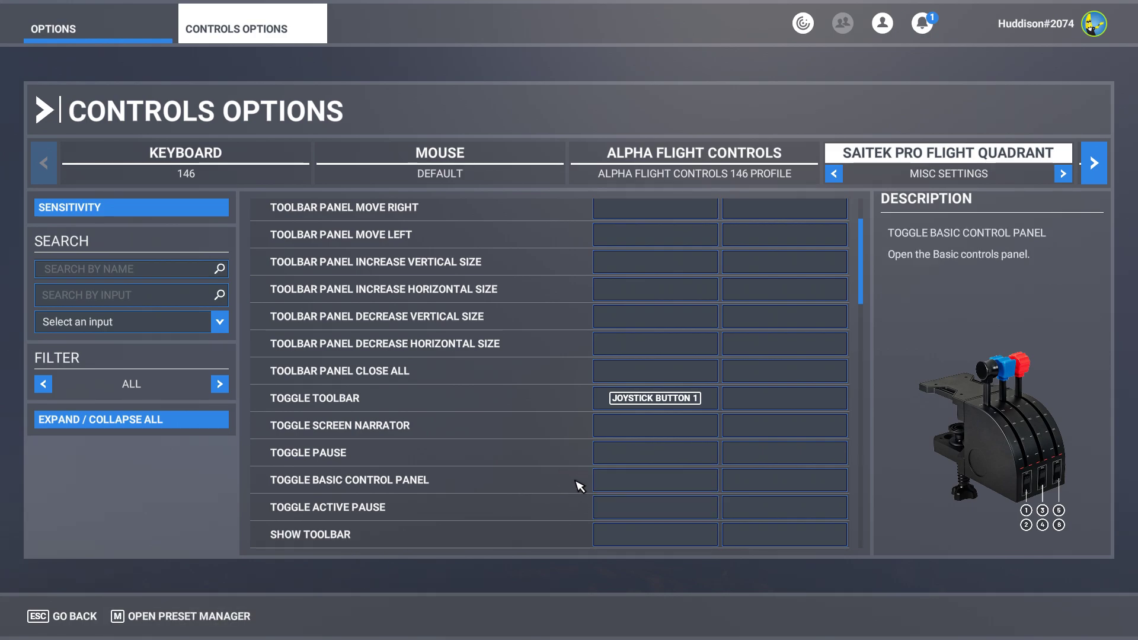
Bind Toggle Active Pause to JOYSTICK BUTTON 5, save, and resume the flight.
{"action": "left_click", "coordinate": [636, 515]}
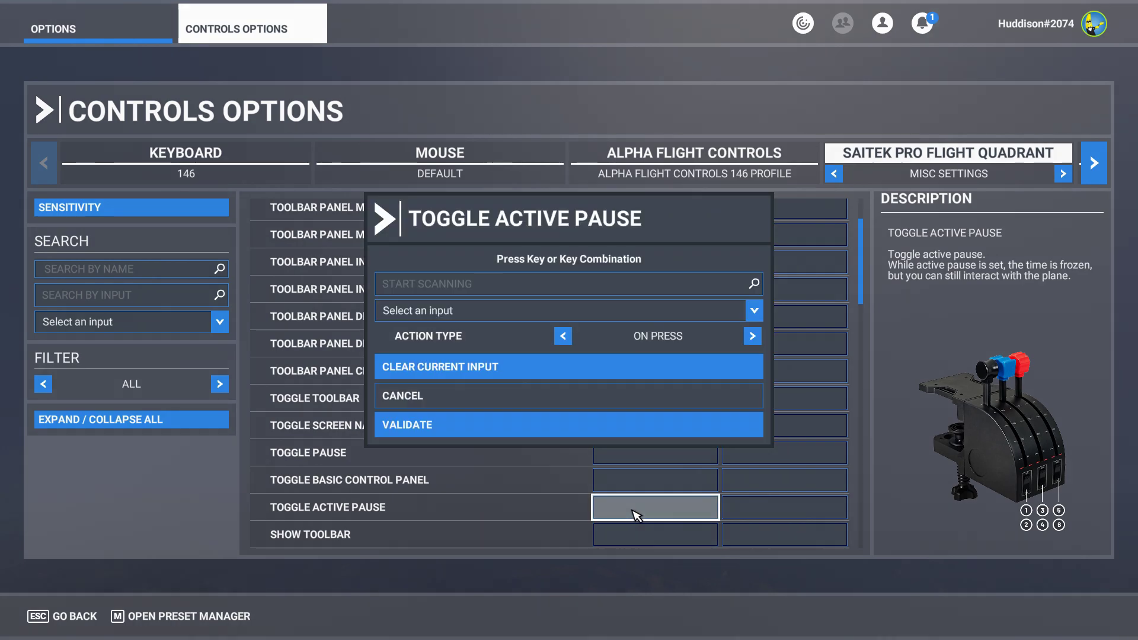
{"action": "left_click", "coordinate": [538, 289]}
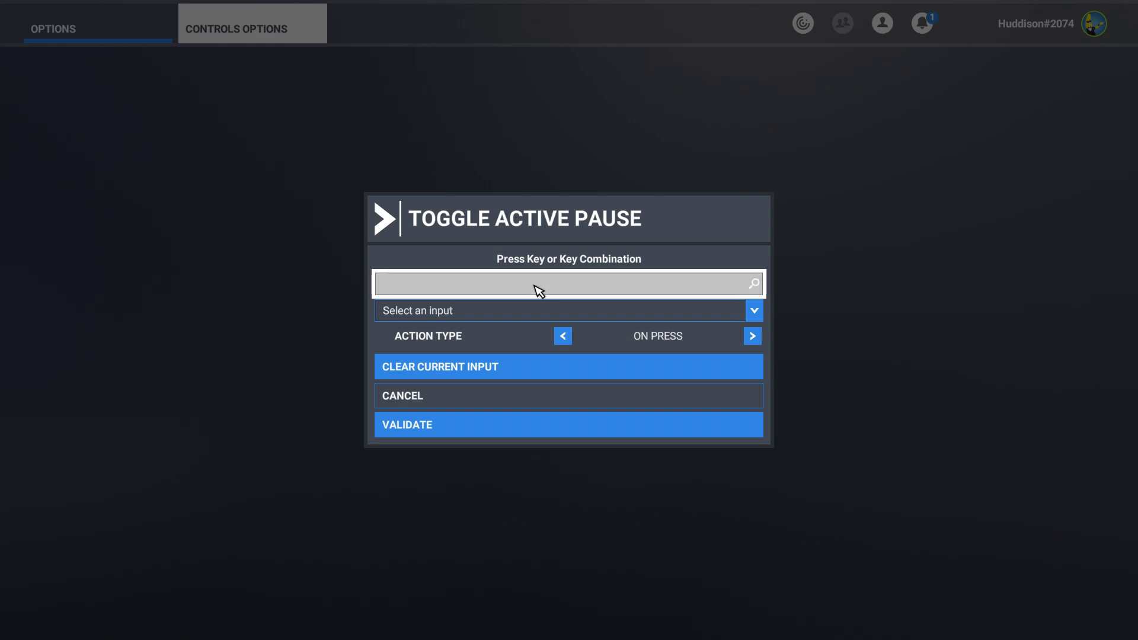
{"action": "left_click", "coordinate": [472, 433]}
{"action": "left_click", "coordinate": [193, 621]}
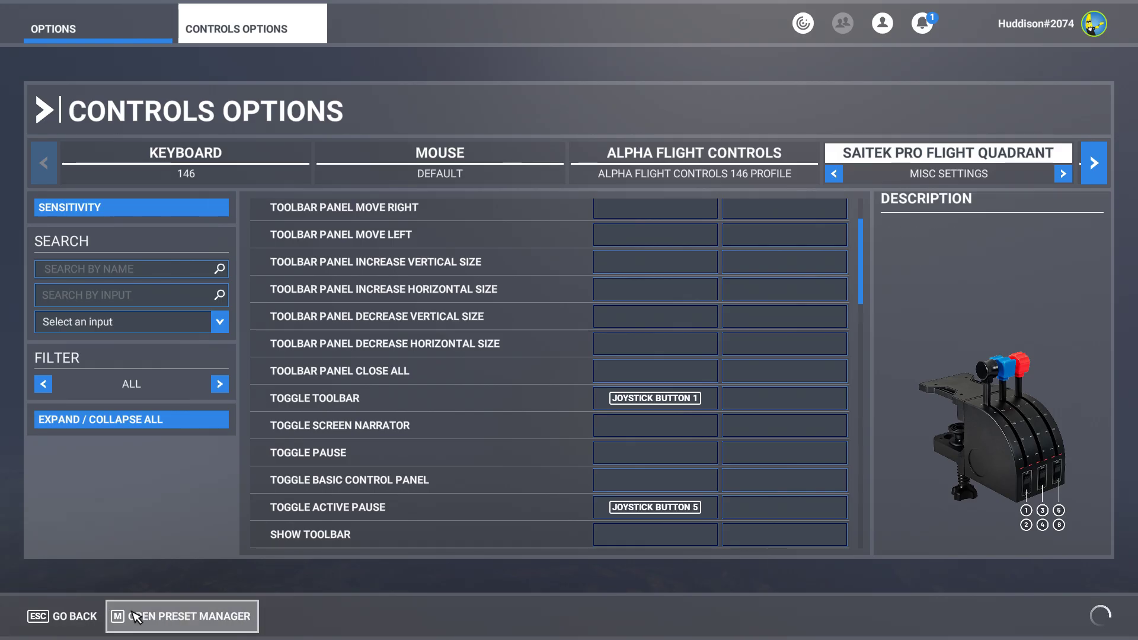
{"action": "left_click", "coordinate": [75, 616]}
{"action": "left_click", "coordinate": [88, 617]}
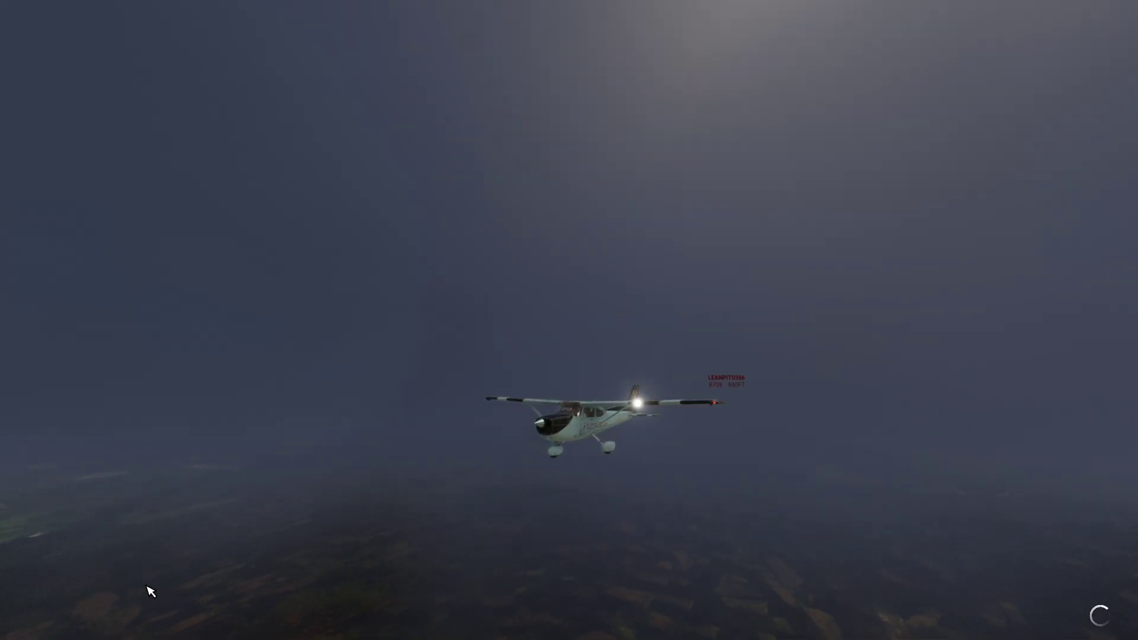
Orbit the camera to the aircraft's front, then go to cockpit view zoomed on the panel.
{"action": "mouse_move", "coordinate": [820, 17]}
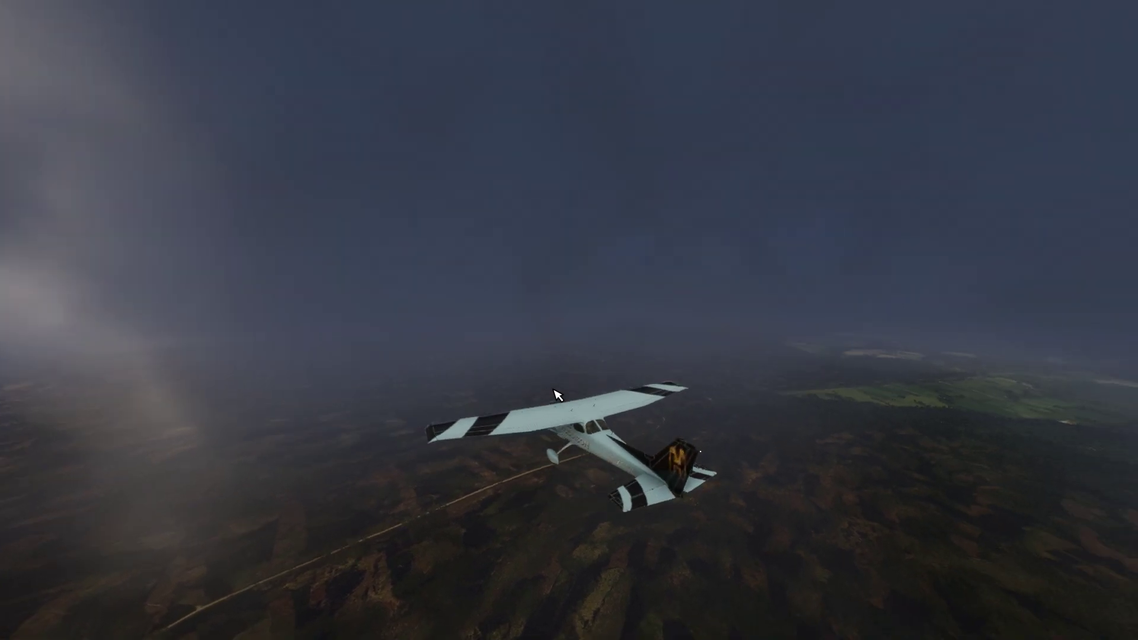
{"action": "left_click_drag", "start_coordinate": [558, 395], "coordinate": [686, 338]}
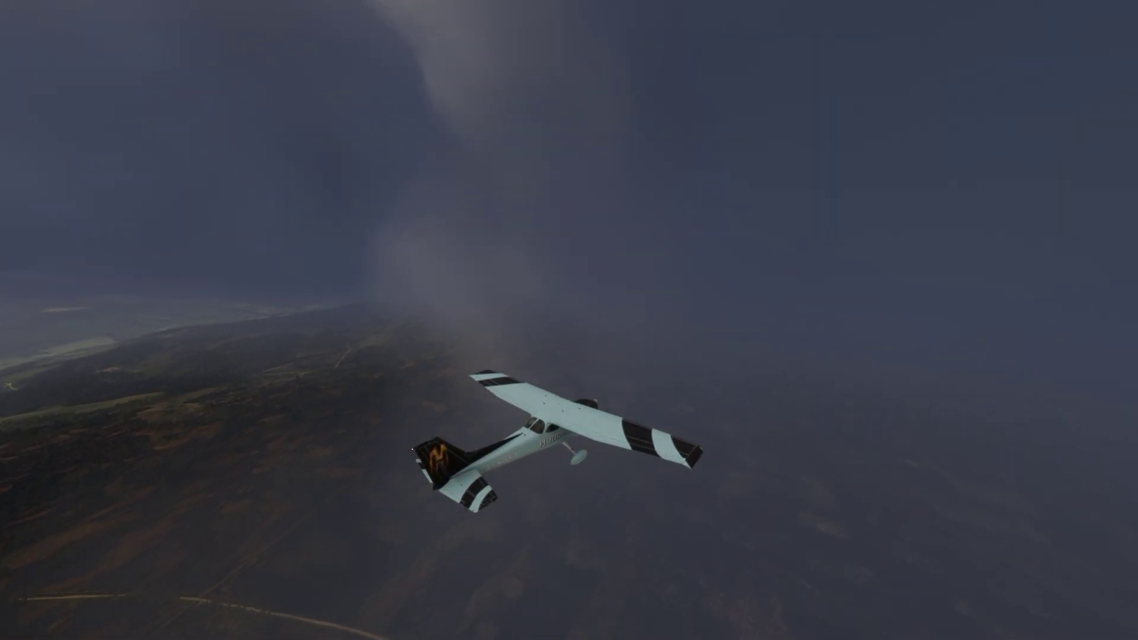
{"action": "mouse_move", "coordinate": [569, 18]}
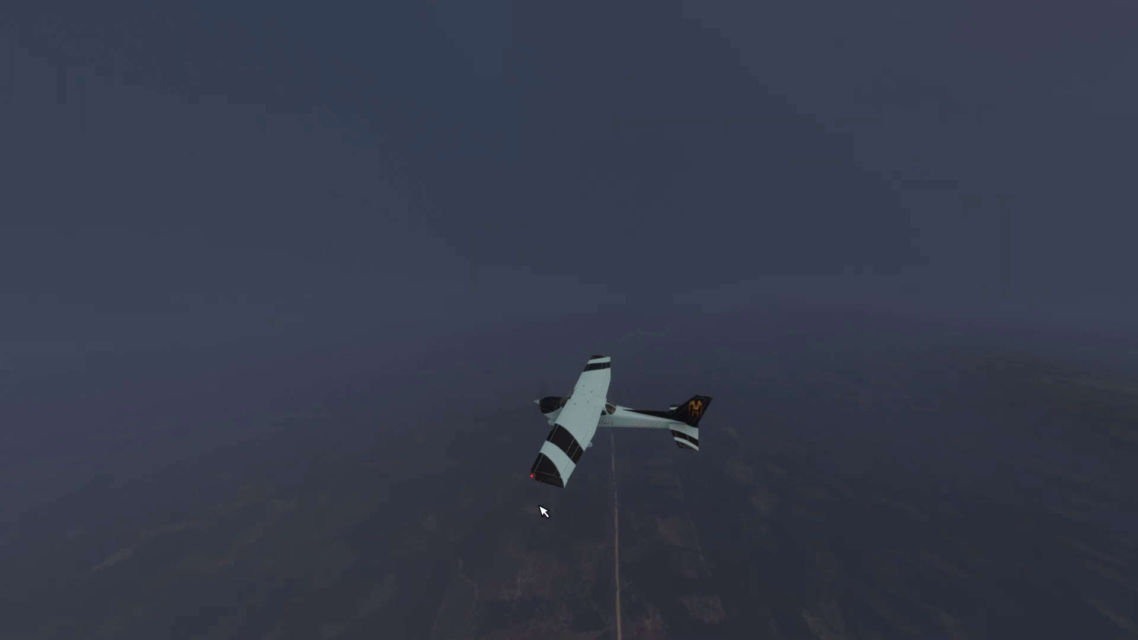
{"action": "mouse_move", "coordinate": [514, 4]}
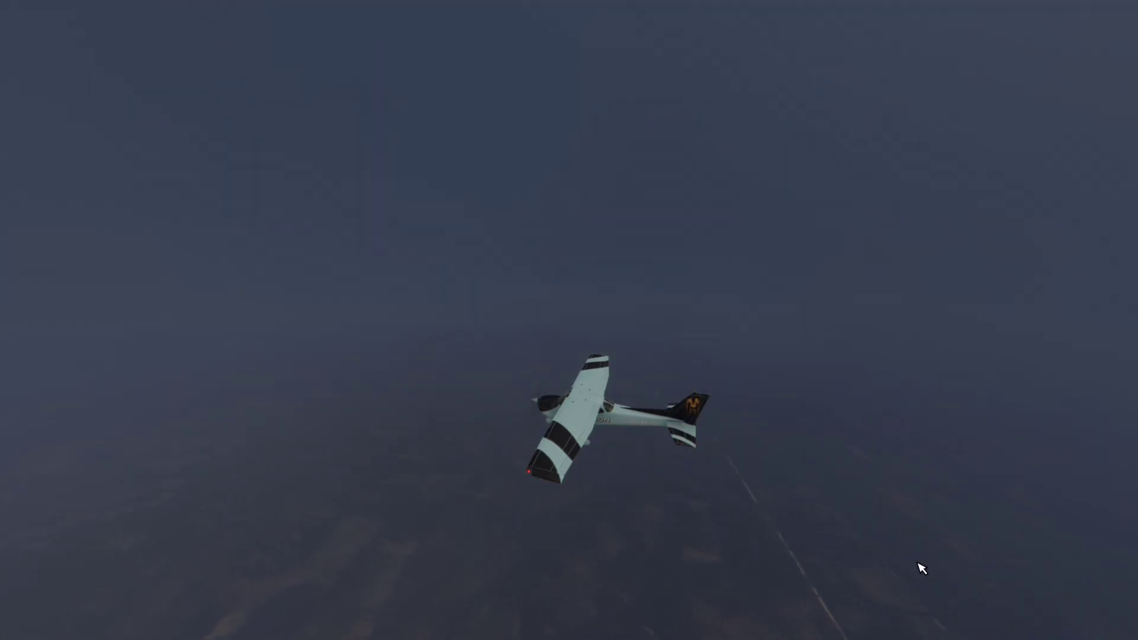
{"action": "key", "text": "End"}
{"action": "key", "text": "a"}
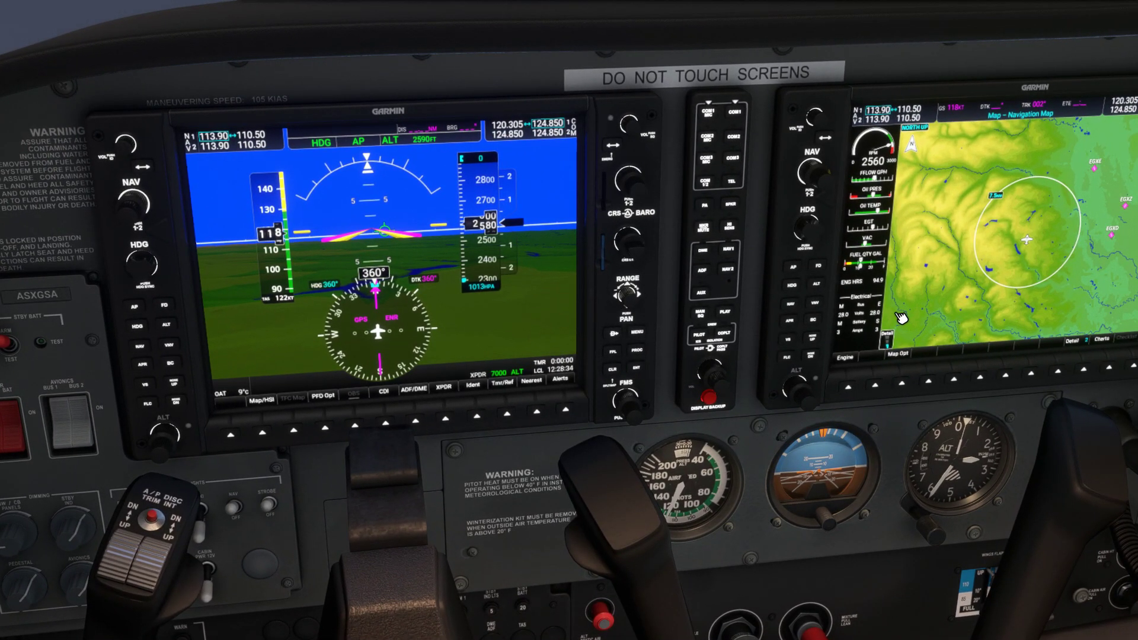
Cycle chase and cockpit views, return to the pilot's-eye view, then pause with Esc.
{"action": "mouse_move", "coordinate": [417, 29]}
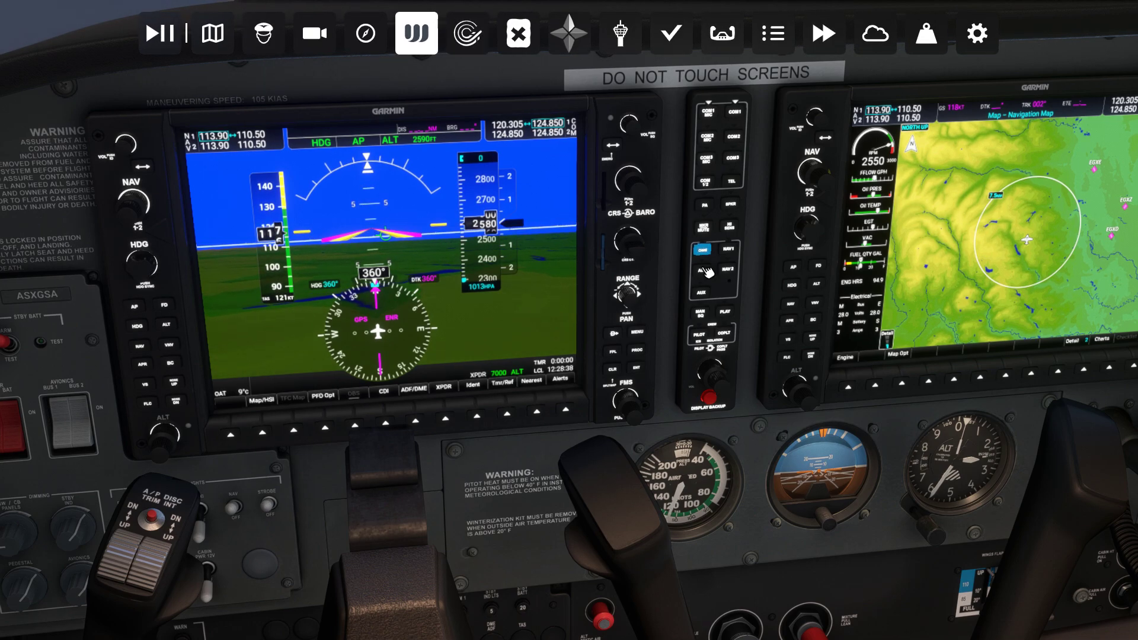
{"action": "key", "text": "End"}
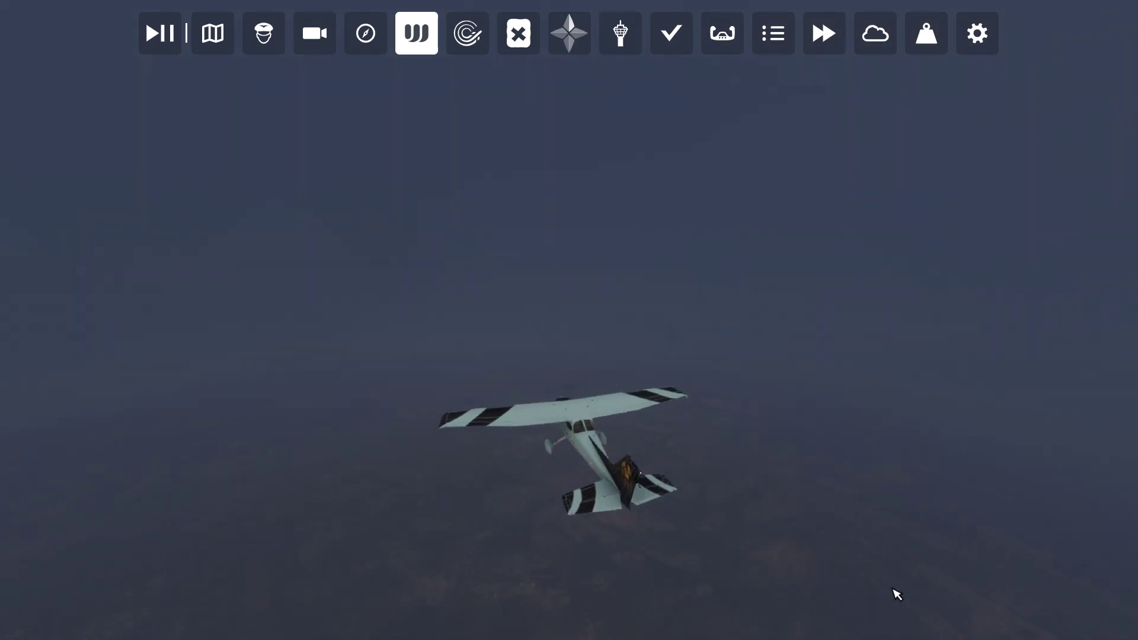
{"action": "key", "text": "End"}
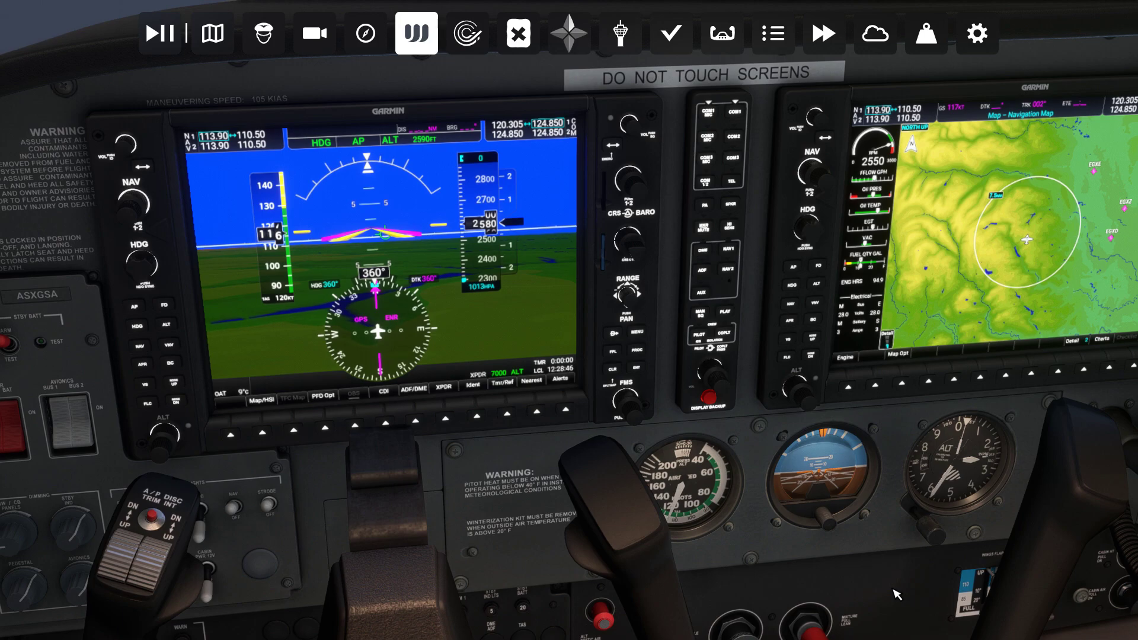
{"action": "key", "text": "ctrl+space"}
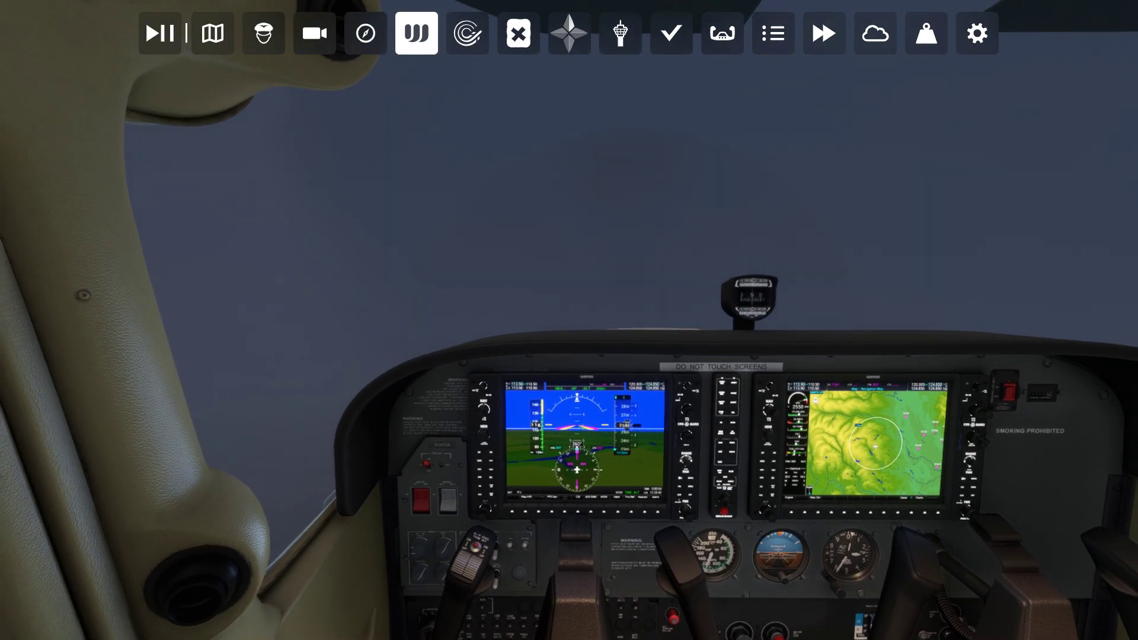
{"action": "key", "text": "End"}
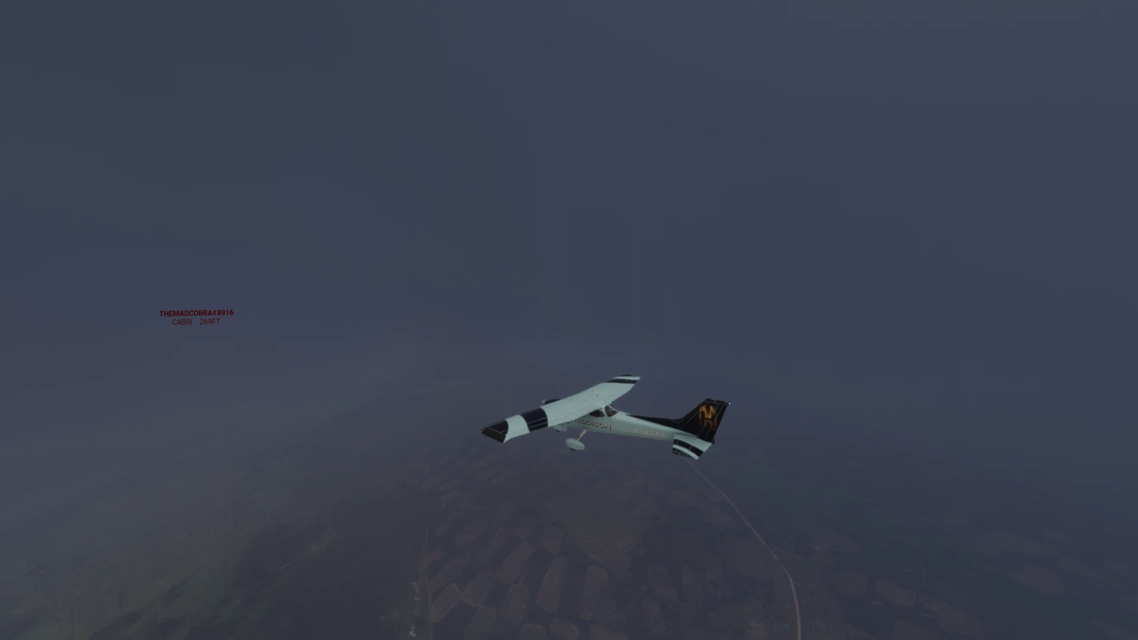
{"action": "key", "text": "Escape"}
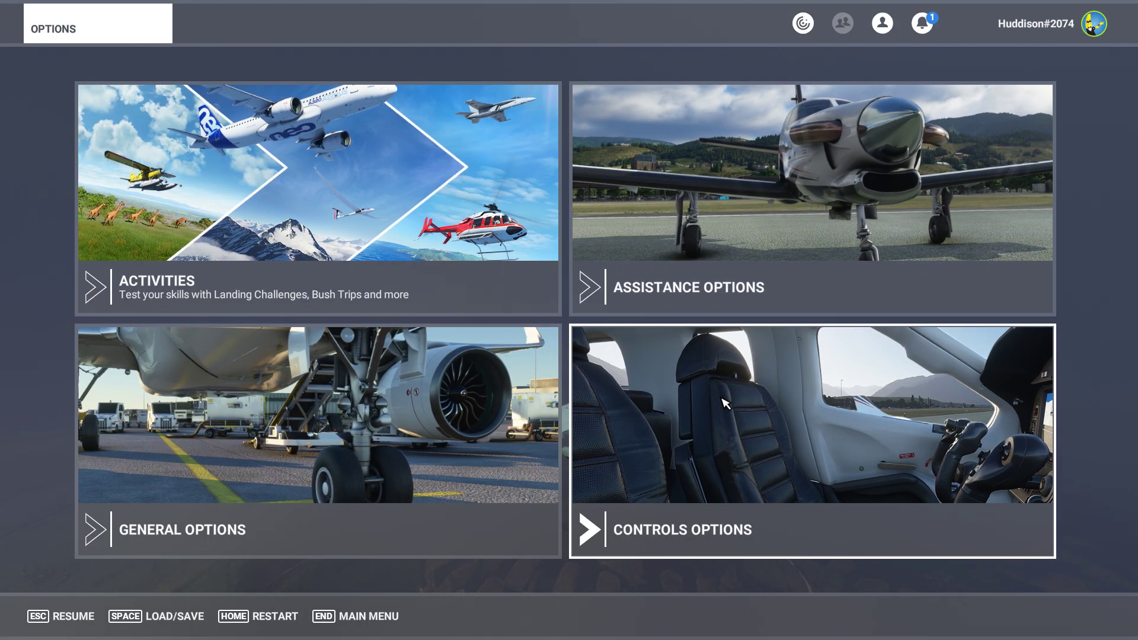
Open Controls Options and step the Saitek quadrant's Filter to ALL.
{"action": "left_click", "coordinate": [586, 365]}
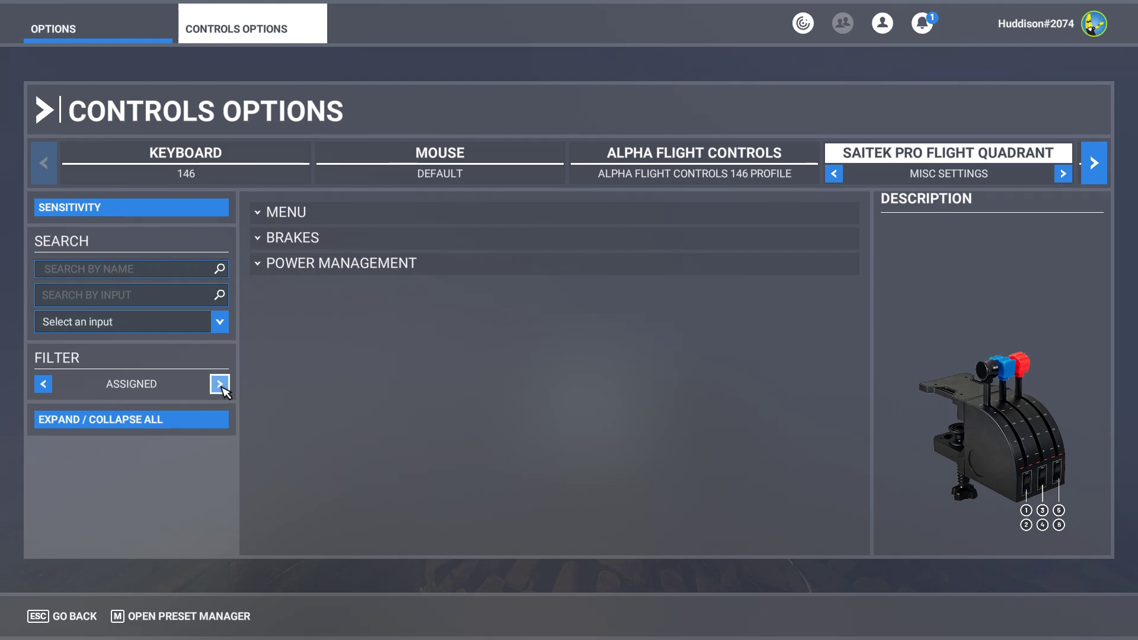
{"action": "left_click", "coordinate": [219, 384]}
{"action": "left_click", "coordinate": [219, 384]}
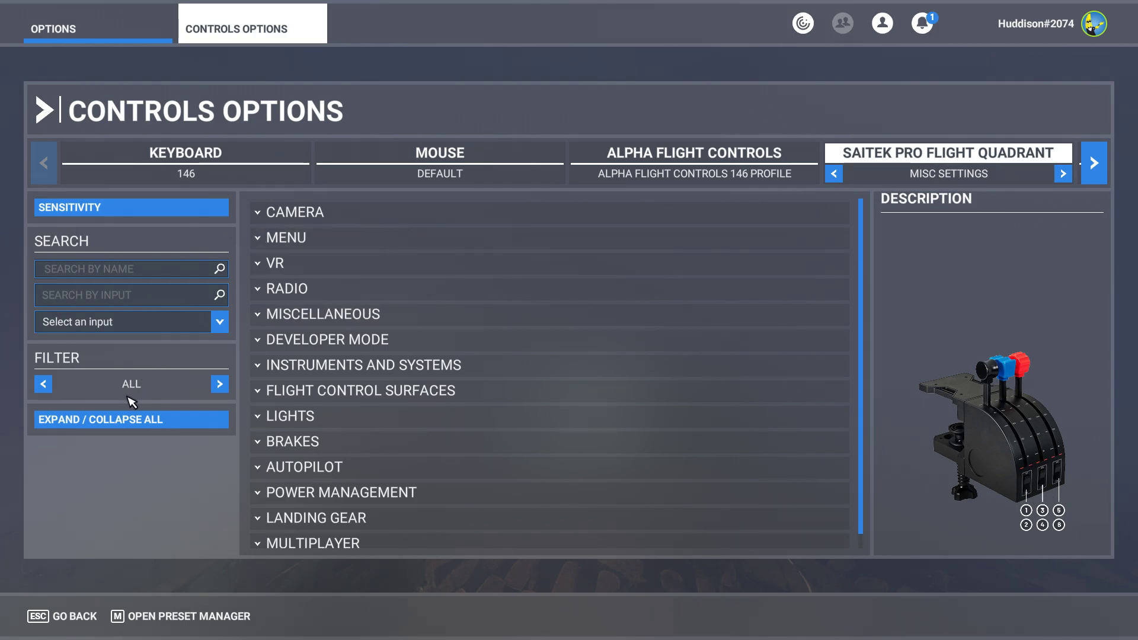
Search 'new', bind JOYSTICK BUTTON 2 to New UI Window Mode, save, and leave the page.
{"action": "left_click", "coordinate": [150, 273]}
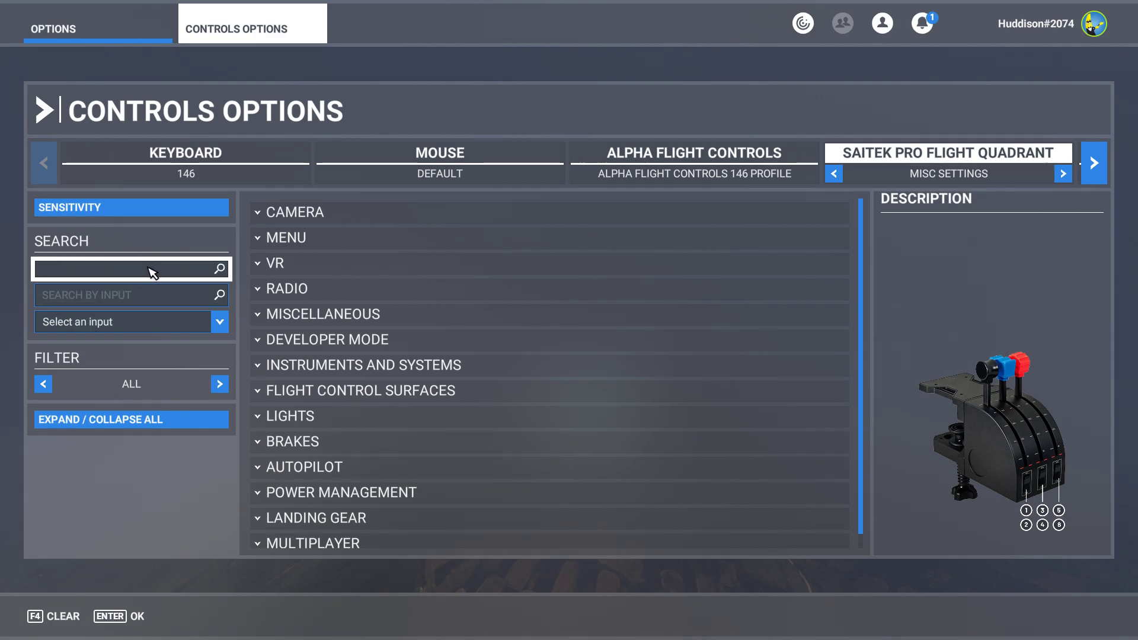
{"action": "type", "text": "new"}
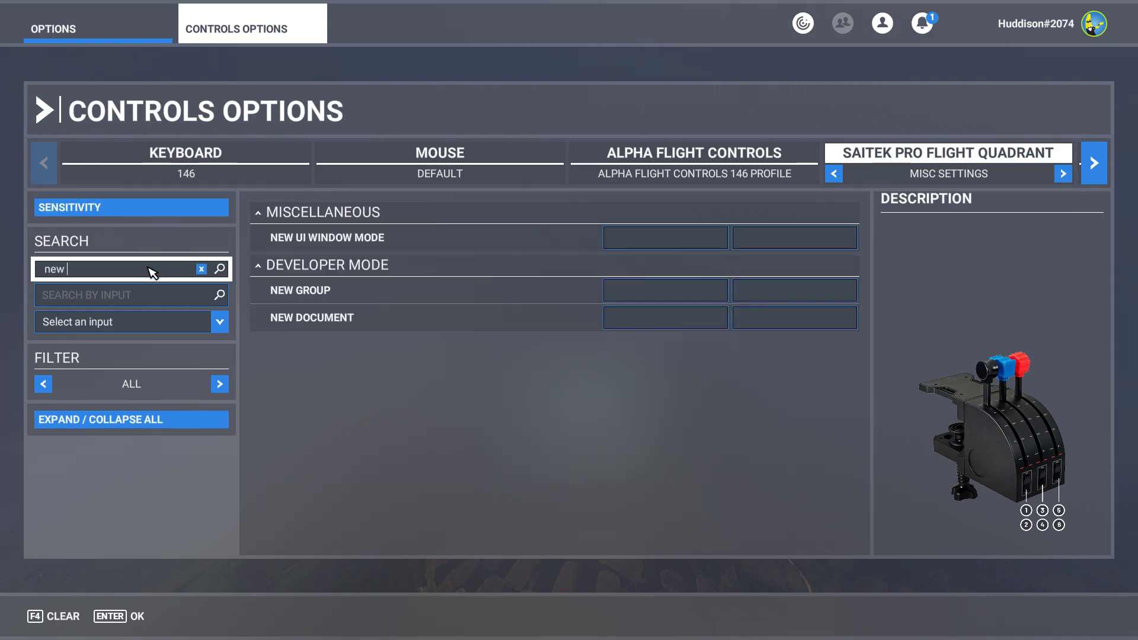
{"action": "key", "text": "Return"}
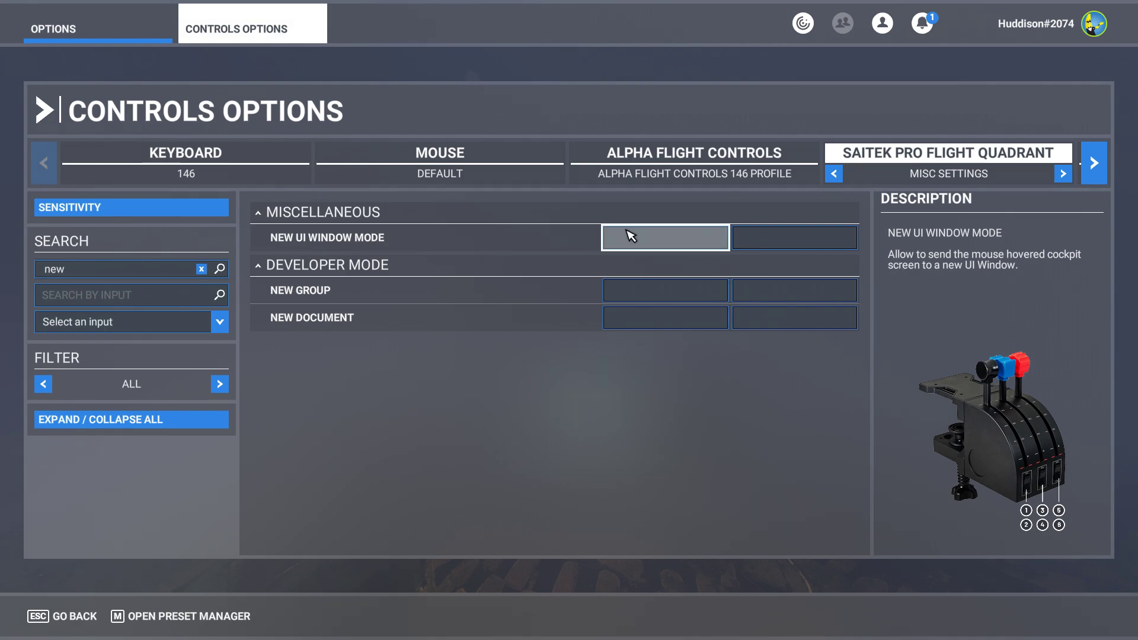
{"action": "left_click", "coordinate": [677, 239]}
{"action": "left_click", "coordinate": [564, 285]}
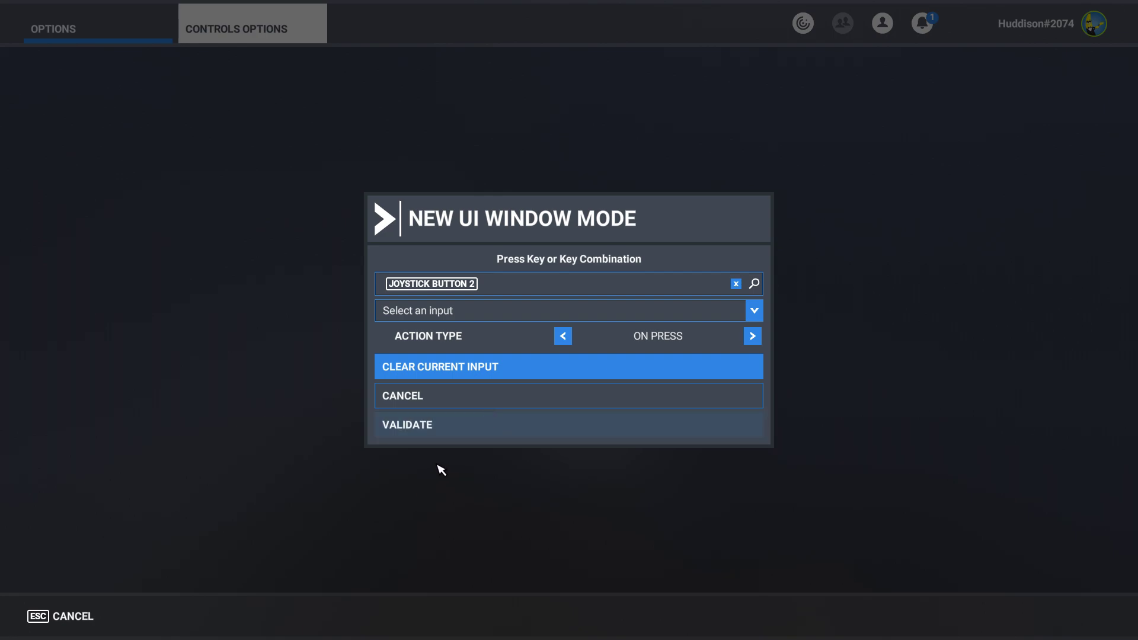
{"action": "key", "text": "Return"}
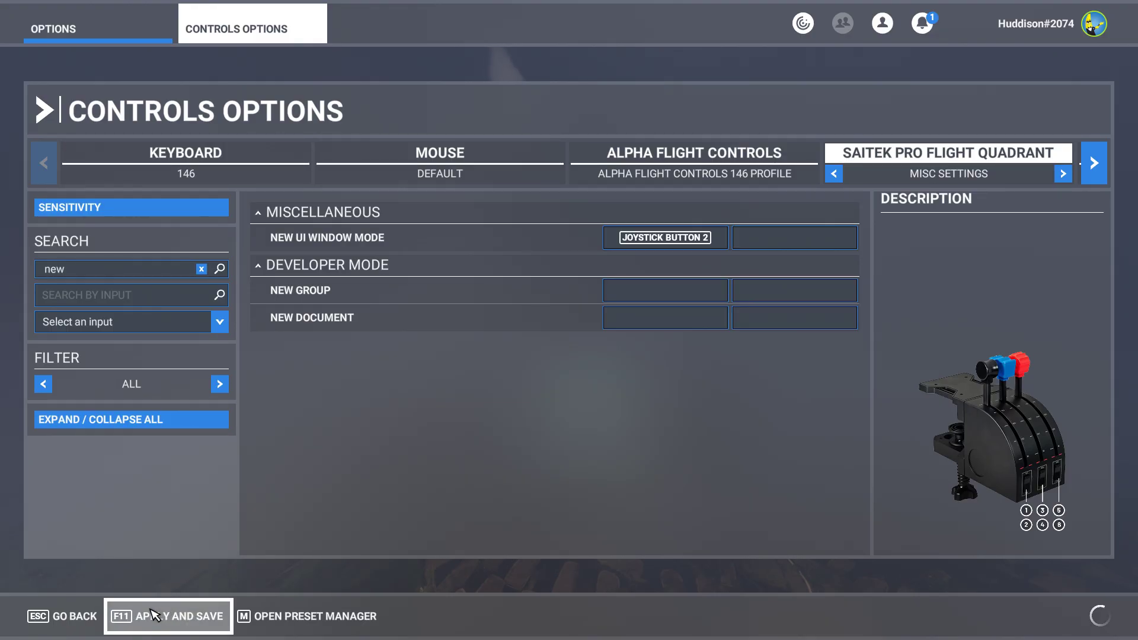
{"action": "left_click", "coordinate": [153, 615]}
{"action": "left_click", "coordinate": [74, 616]}
Resume the flight and change from the chase view to the cockpit panel view.
{"action": "left_click", "coordinate": [65, 617]}
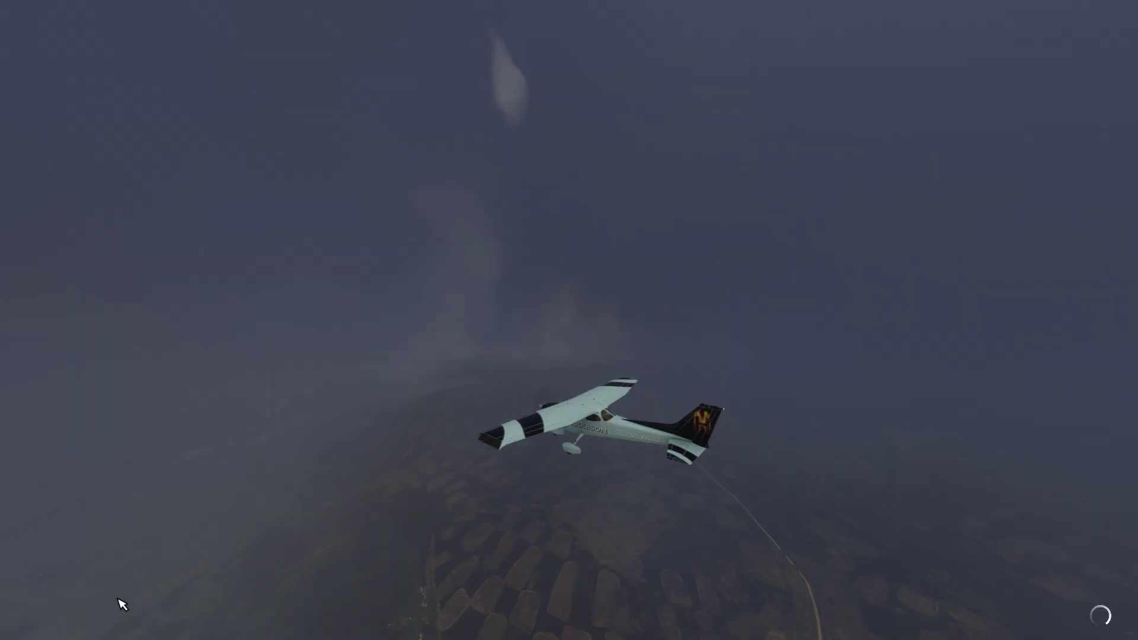
{"action": "key", "text": "End"}
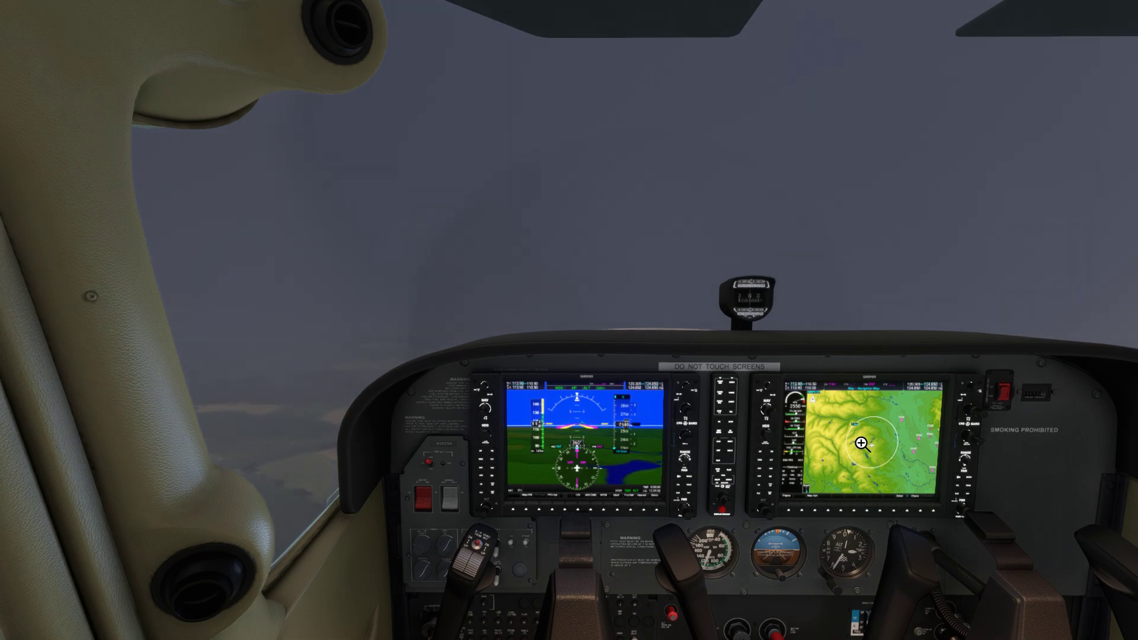
{"action": "left_click", "coordinate": [861, 443], "text": "alt"}
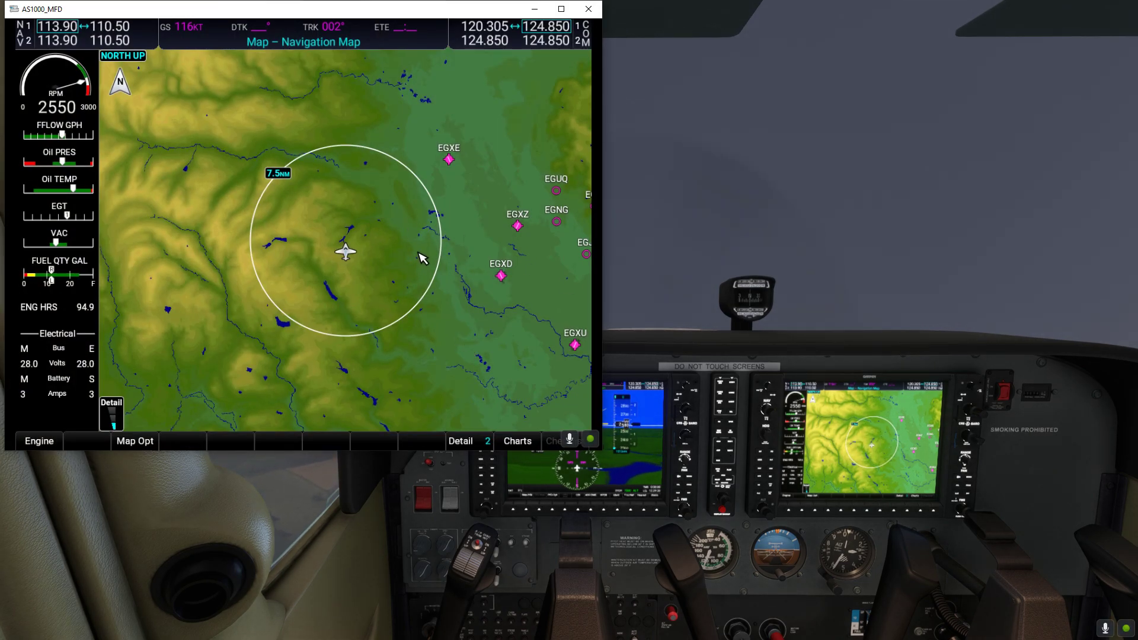
{"action": "left_click_drag", "start_coordinate": [602, 452], "coordinate": [432, 310]}
{"action": "left_click_drag", "start_coordinate": [241, 14], "coordinate": [251, 144]}
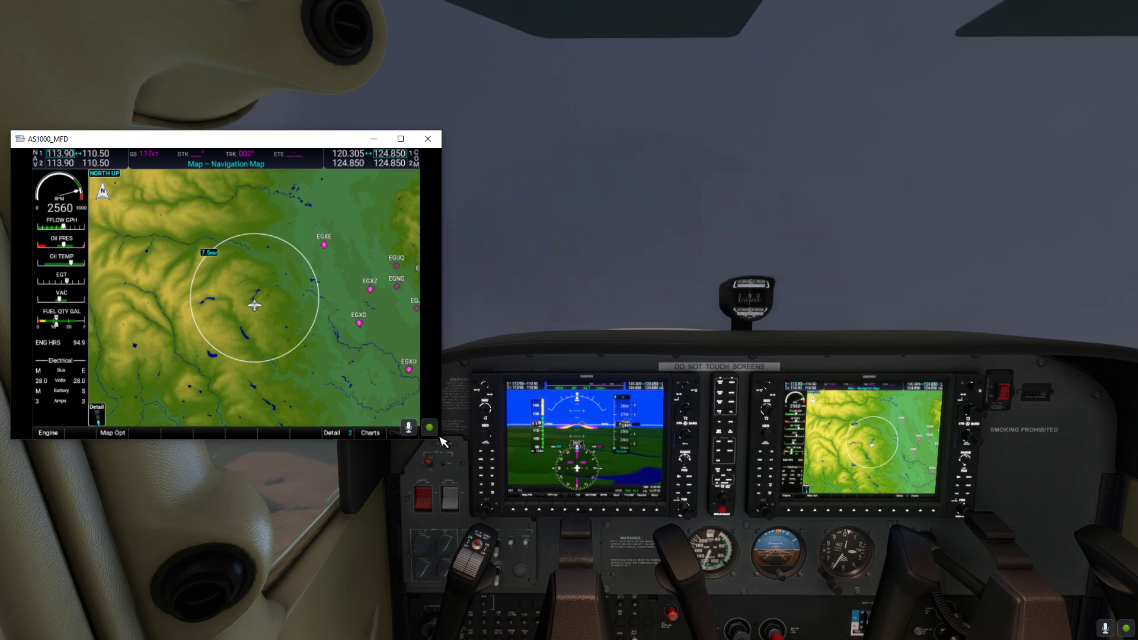
{"action": "left_click_drag", "start_coordinate": [442, 440], "coordinate": [393, 374]}
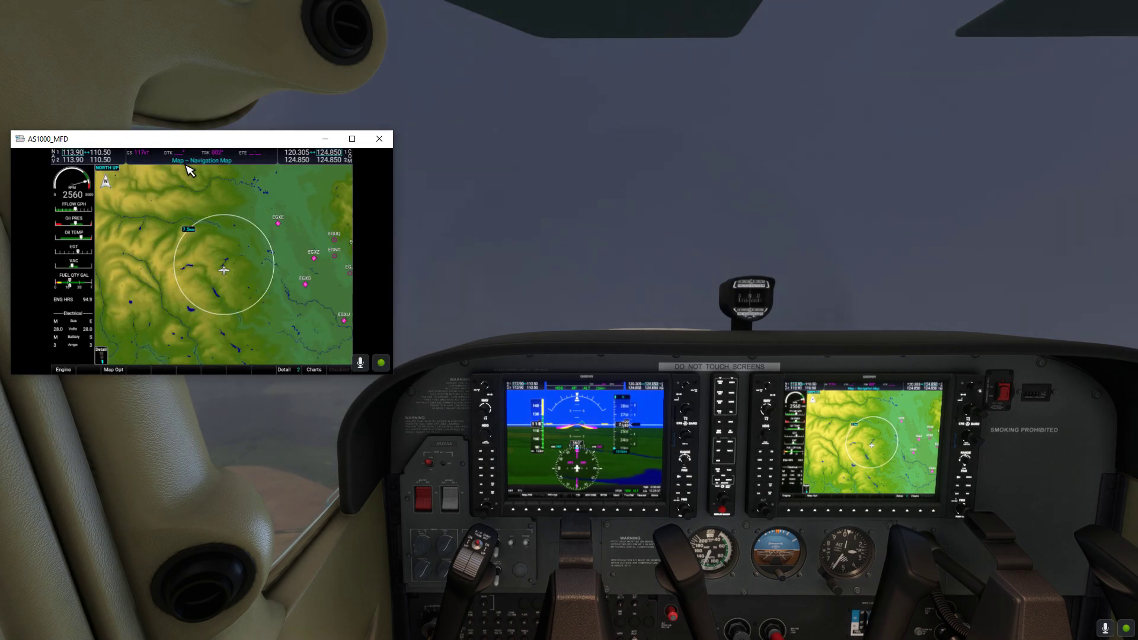
{"action": "left_click_drag", "start_coordinate": [185, 139], "coordinate": [926, 102]}
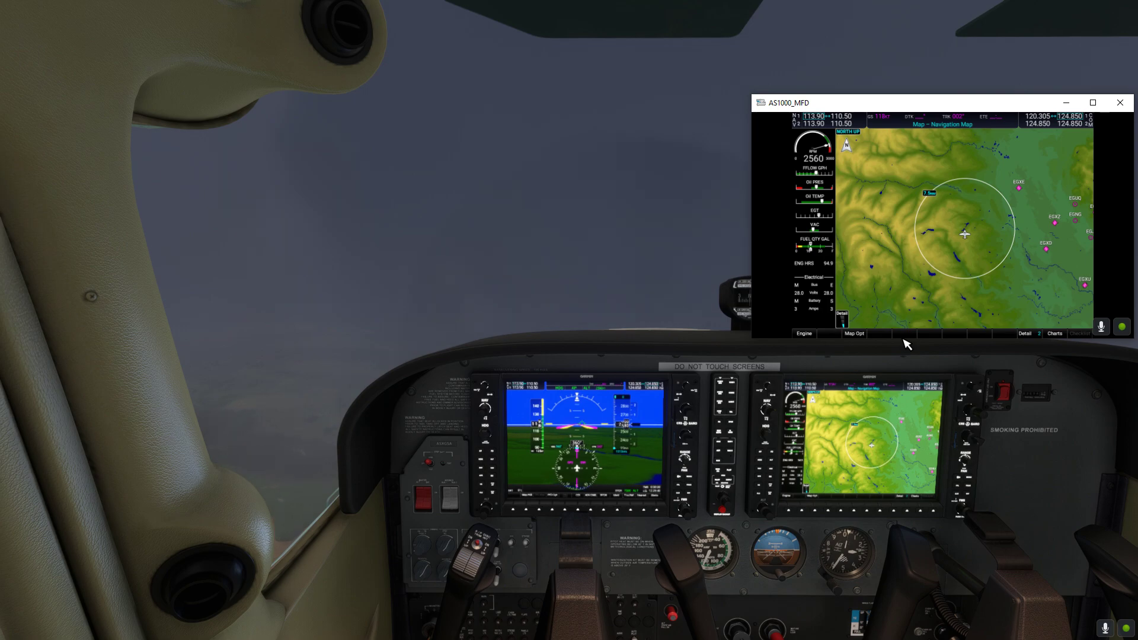
{"action": "left_click", "coordinate": [675, 297]}
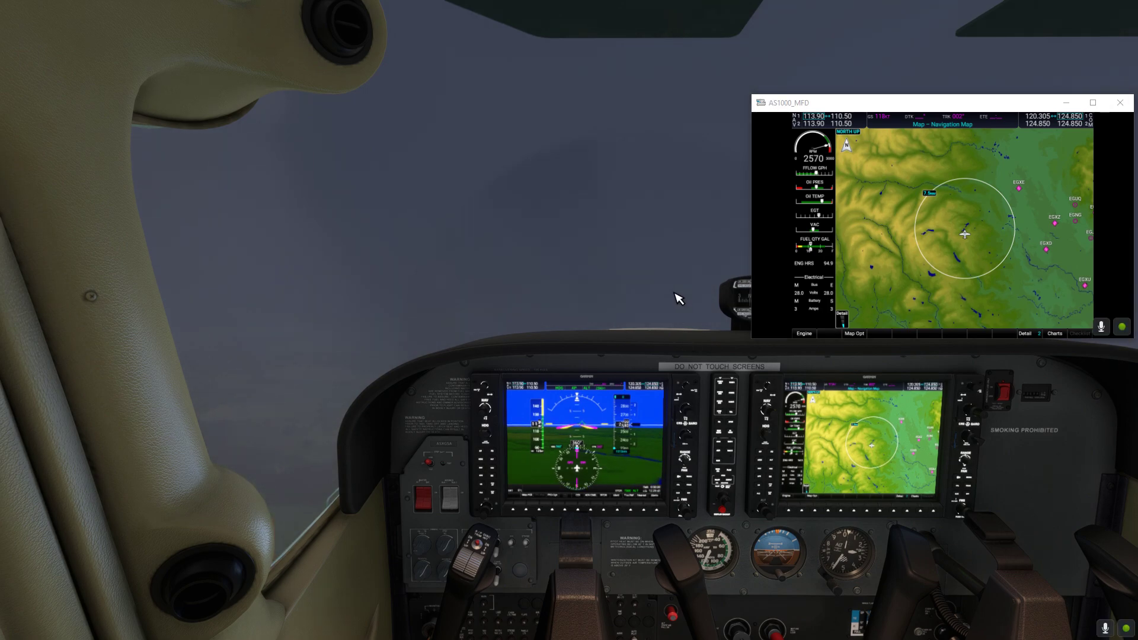
{"action": "key", "text": "End"}
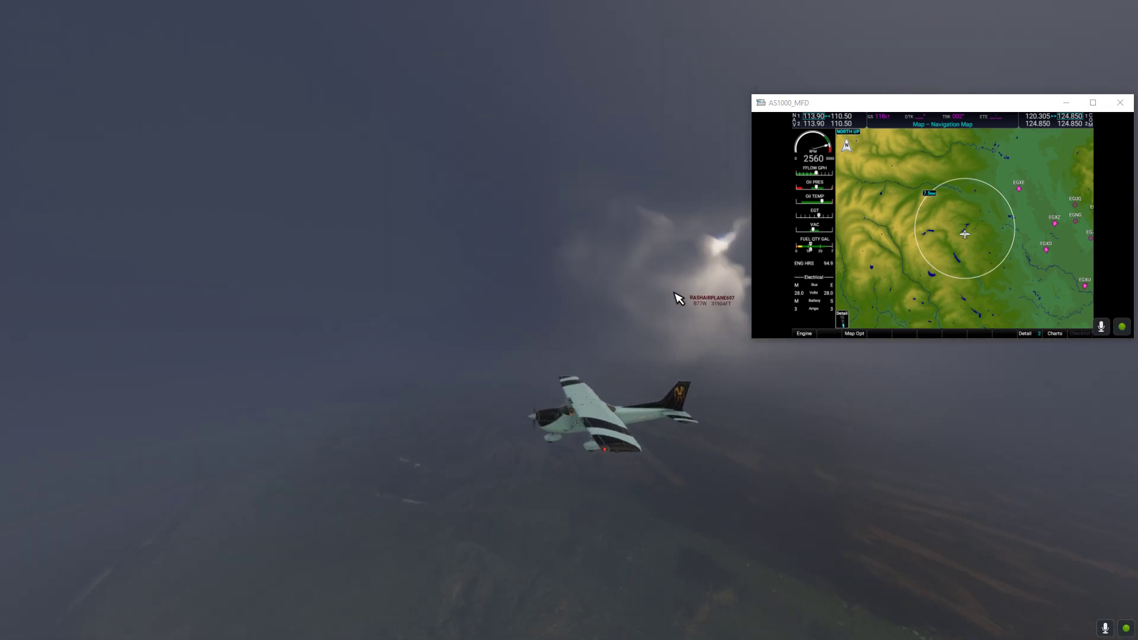
{"action": "left_click_drag", "start_coordinate": [978, 103], "coordinate": [349, 169]}
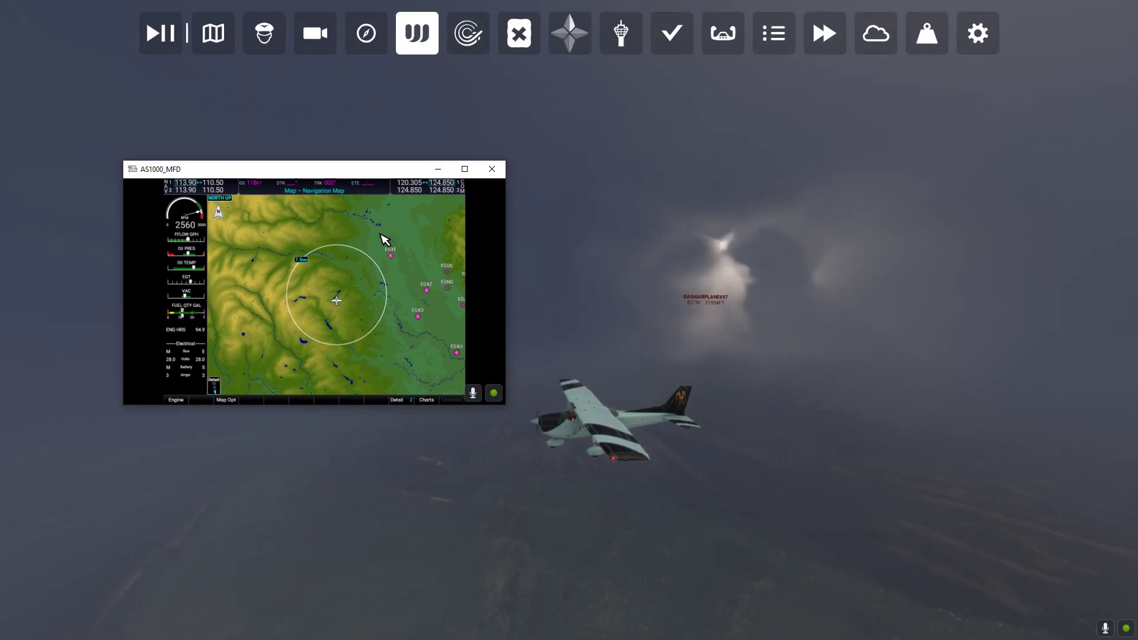
{"action": "left_click", "coordinate": [492, 171]}
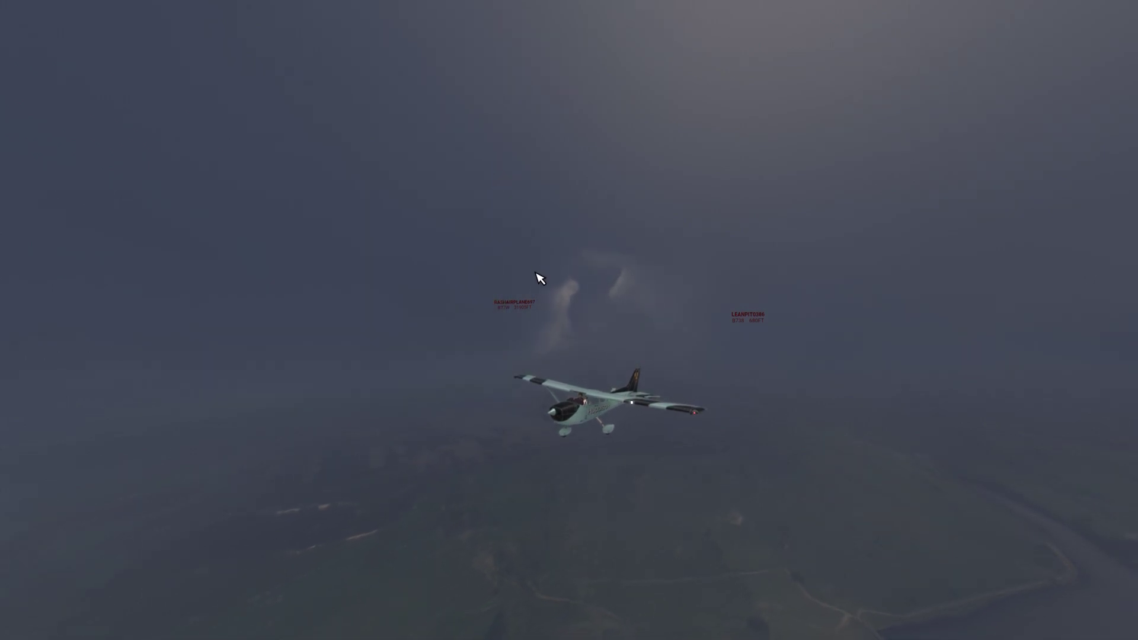
{"action": "key", "text": "End"}
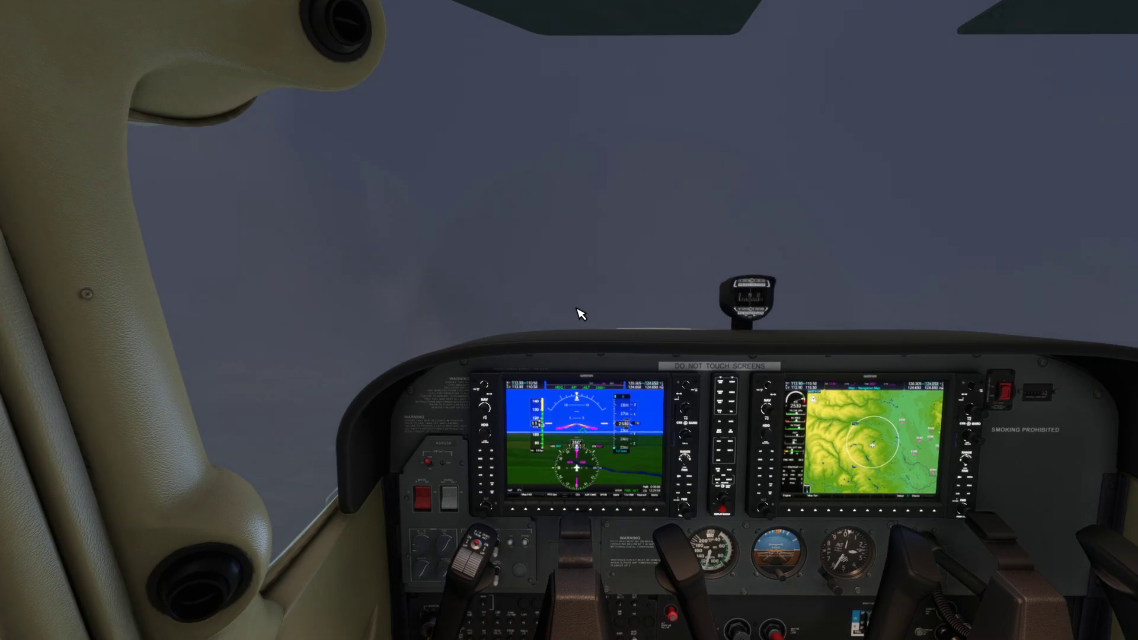
Pop out the AS1000_PFD into its own window, shrink it, and move it upper right.
{"action": "left_click", "coordinate": [596, 426], "text": "alt"}
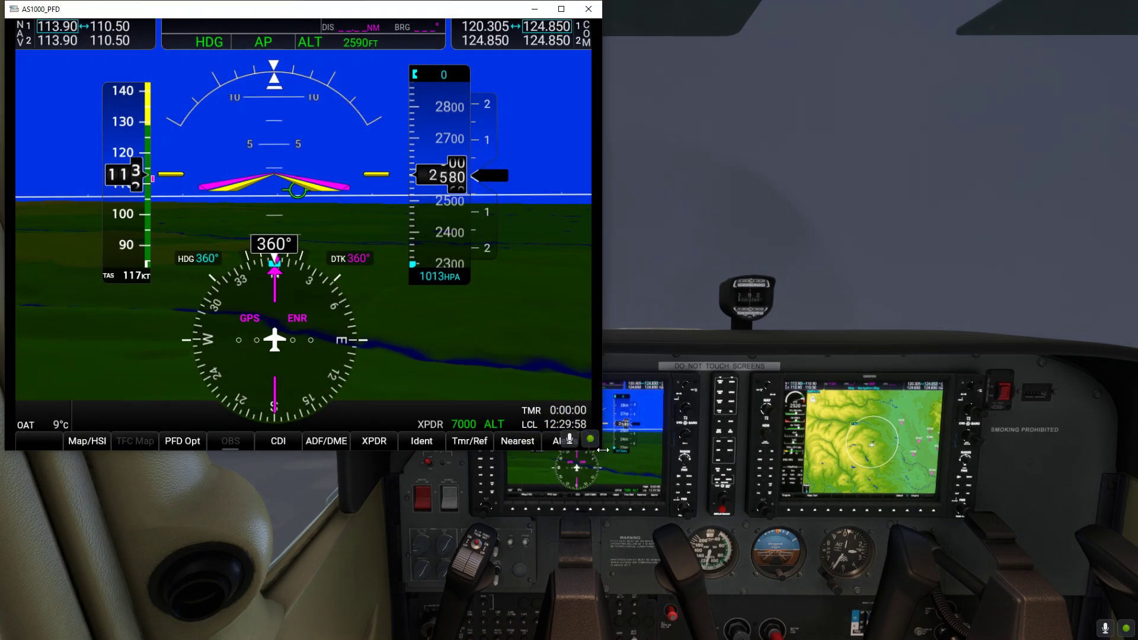
{"action": "left_click_drag", "start_coordinate": [602, 450], "coordinate": [450, 295]}
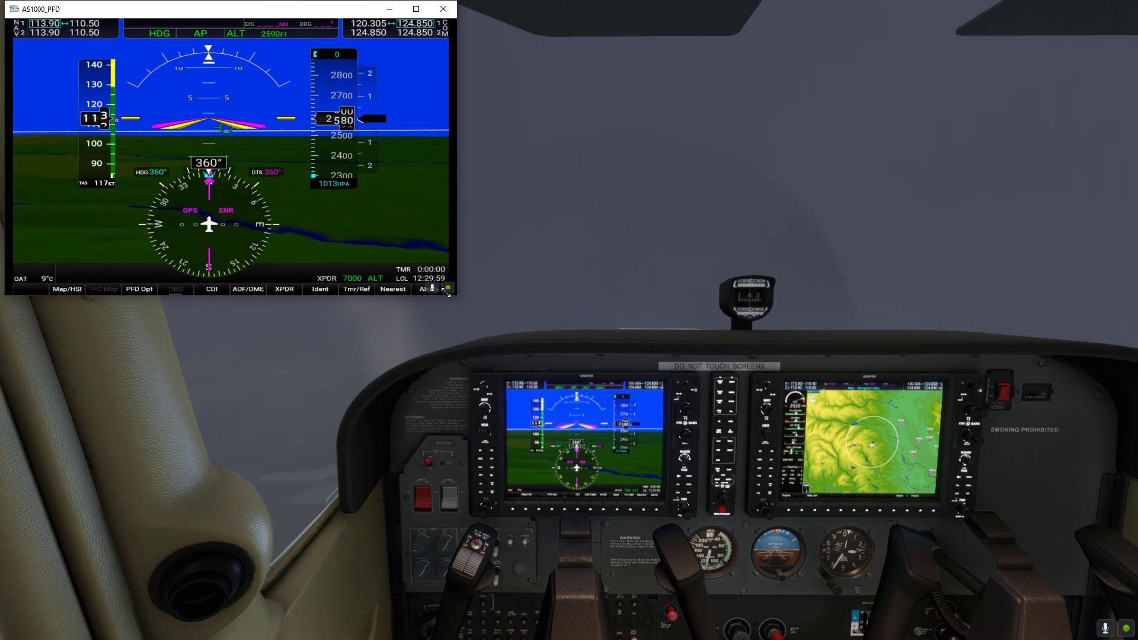
{"action": "left_click_drag", "start_coordinate": [223, 9], "coordinate": [308, 130]}
{"action": "left_click_drag", "start_coordinate": [91, 127], "coordinate": [135, 173]}
{"action": "left_click_drag", "start_coordinate": [136, 237], "coordinate": [194, 241]}
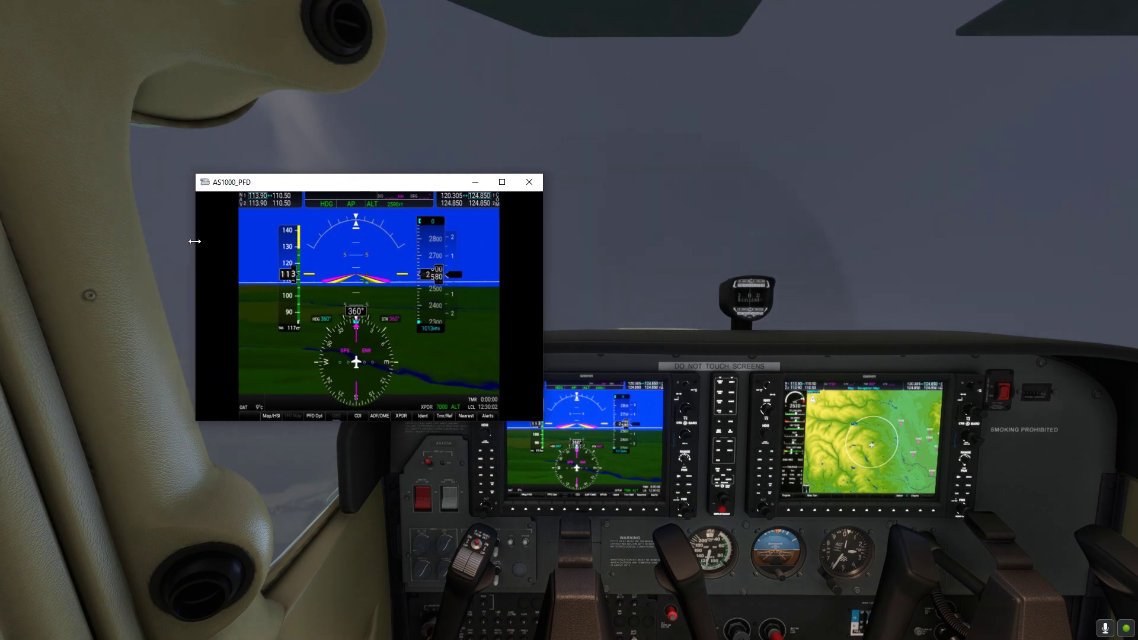
{"action": "left_click_drag", "start_coordinate": [313, 186], "coordinate": [843, 107]}
Switch to the external view, close the PFD pop-out, and open Options with Esc.
{"action": "key", "text": "End"}
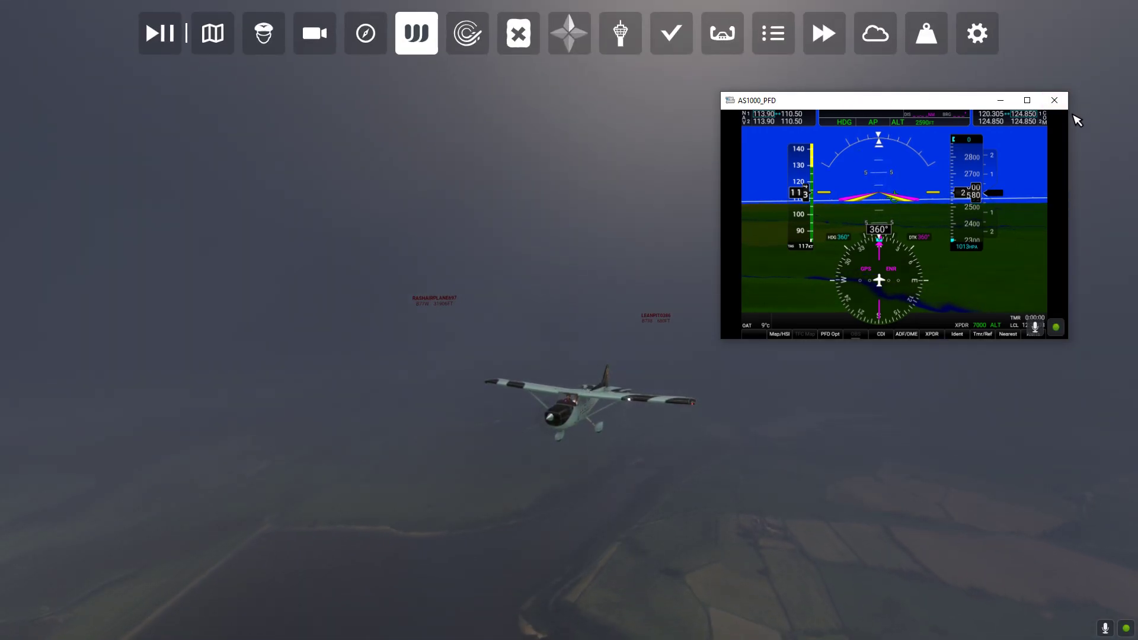
{"action": "left_click", "coordinate": [1054, 101]}
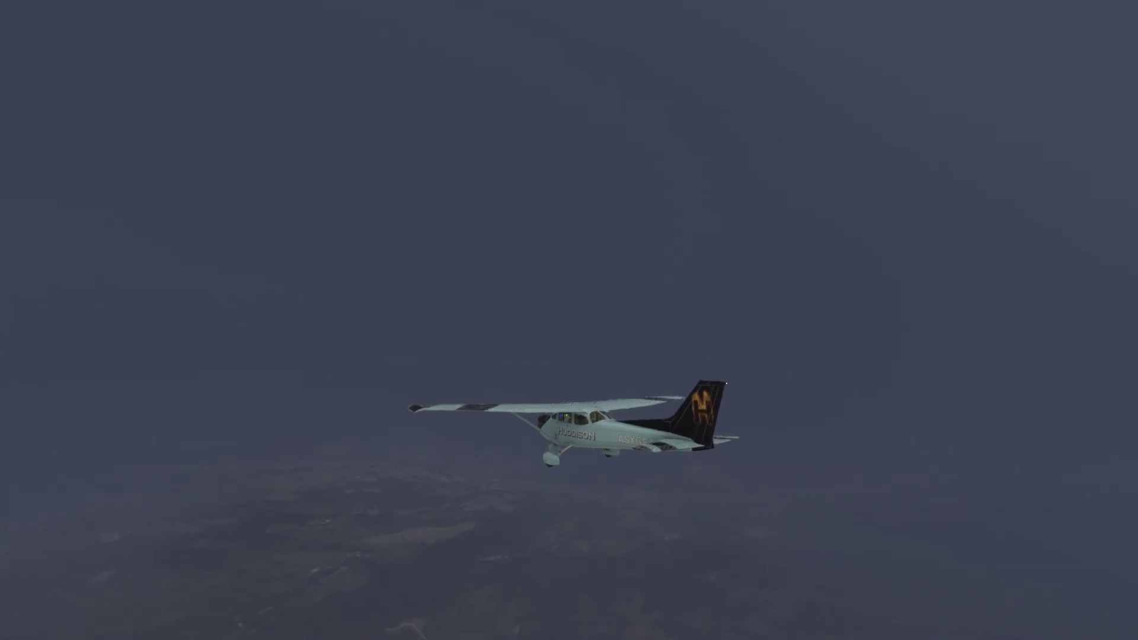
{"action": "key", "text": "Escape"}
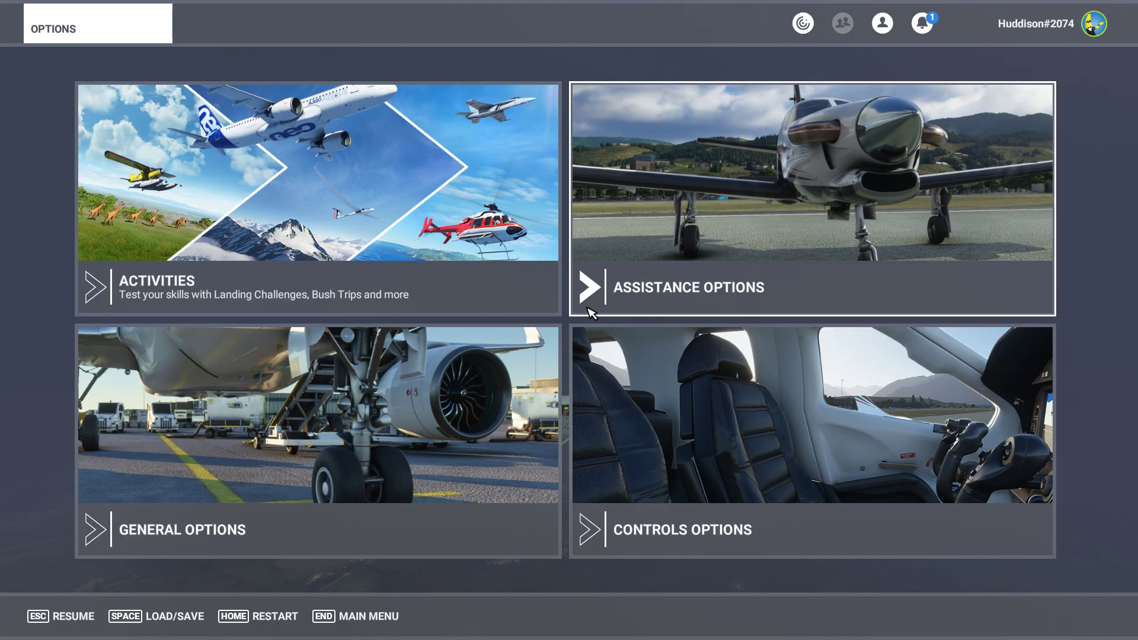
Open the Saitek quadrant's Controls Options with Filter set to ALL, and scroll Miscellaneous to Toggle CFD.
{"action": "left_click", "coordinate": [587, 409]}
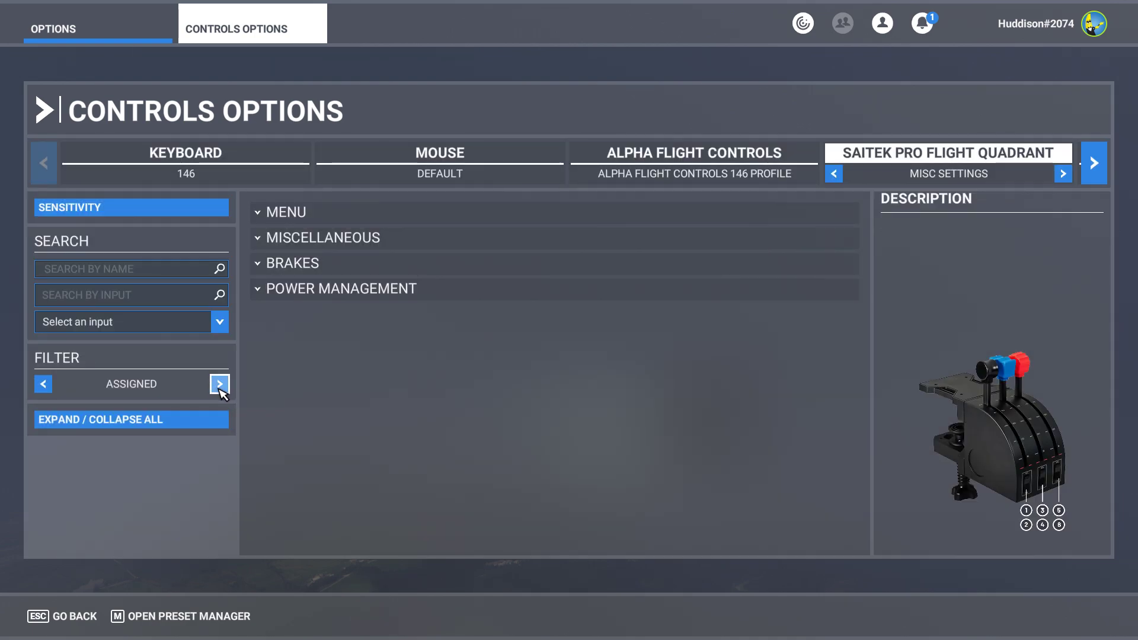
{"action": "left_click", "coordinate": [220, 385]}
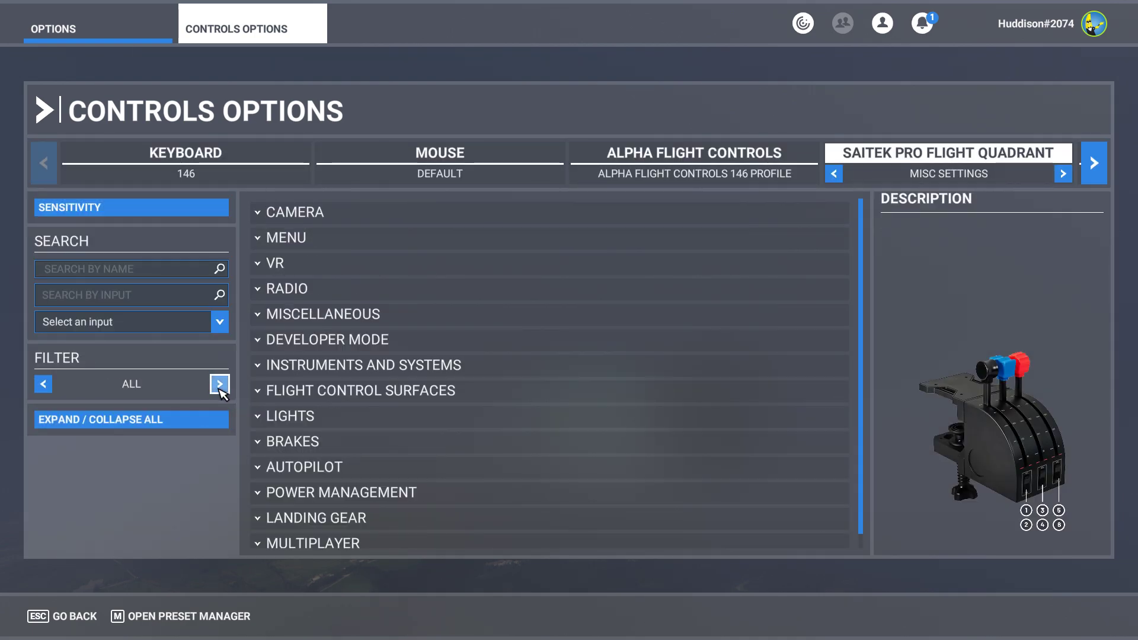
{"action": "left_click", "coordinate": [220, 385]}
{"action": "left_click", "coordinate": [220, 385]}
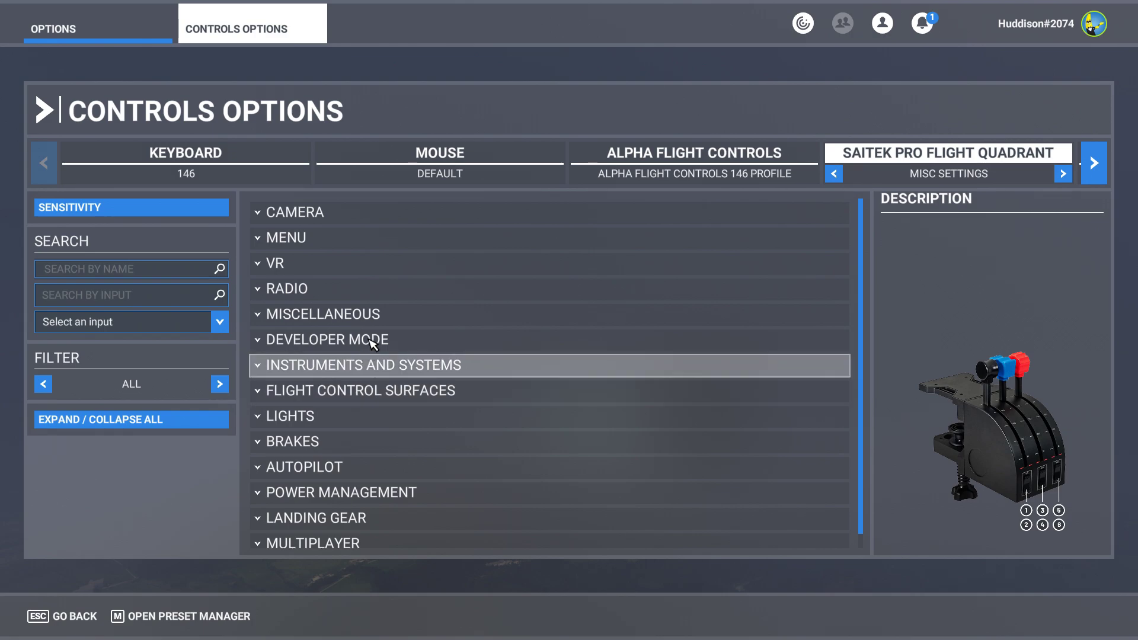
{"action": "left_click", "coordinate": [382, 320]}
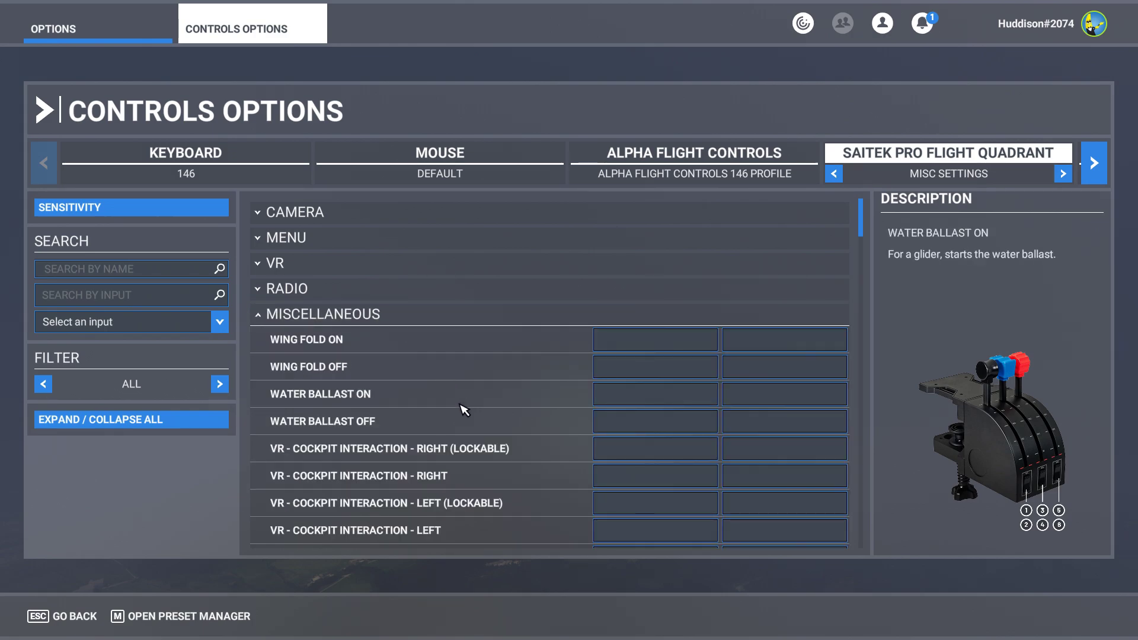
{"action": "scroll", "coordinate": [465, 411], "scroll_direction": "down", "scroll_amount": 5}
{"action": "scroll", "coordinate": [380, 492], "scroll_direction": "down", "scroll_amount": 2}
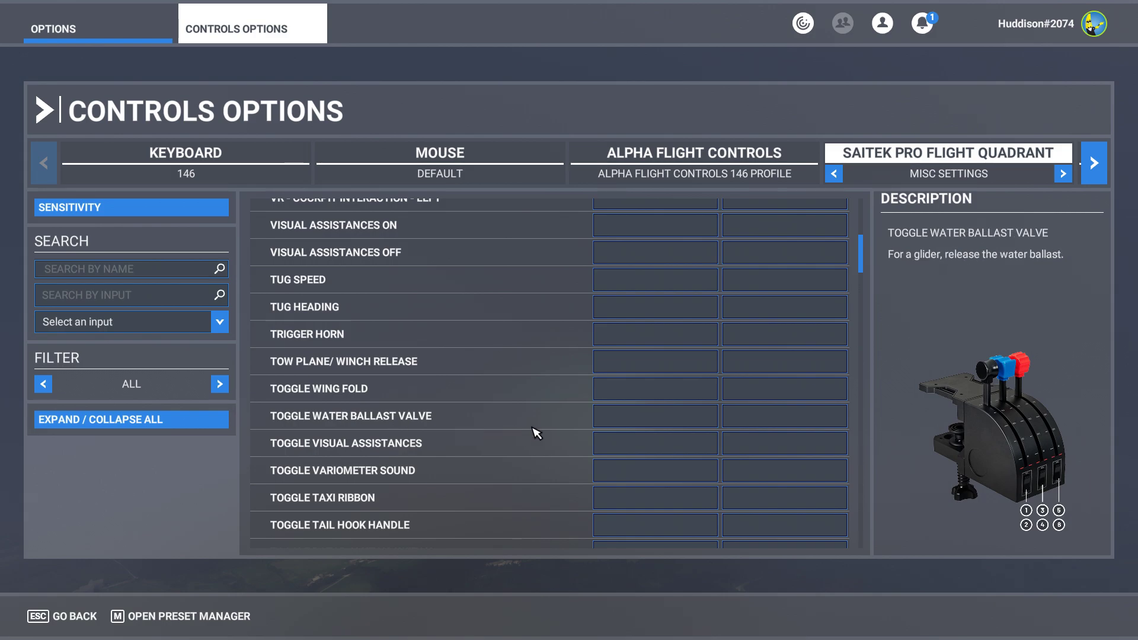
{"action": "scroll", "coordinate": [353, 452], "scroll_direction": "down", "scroll_amount": 2}
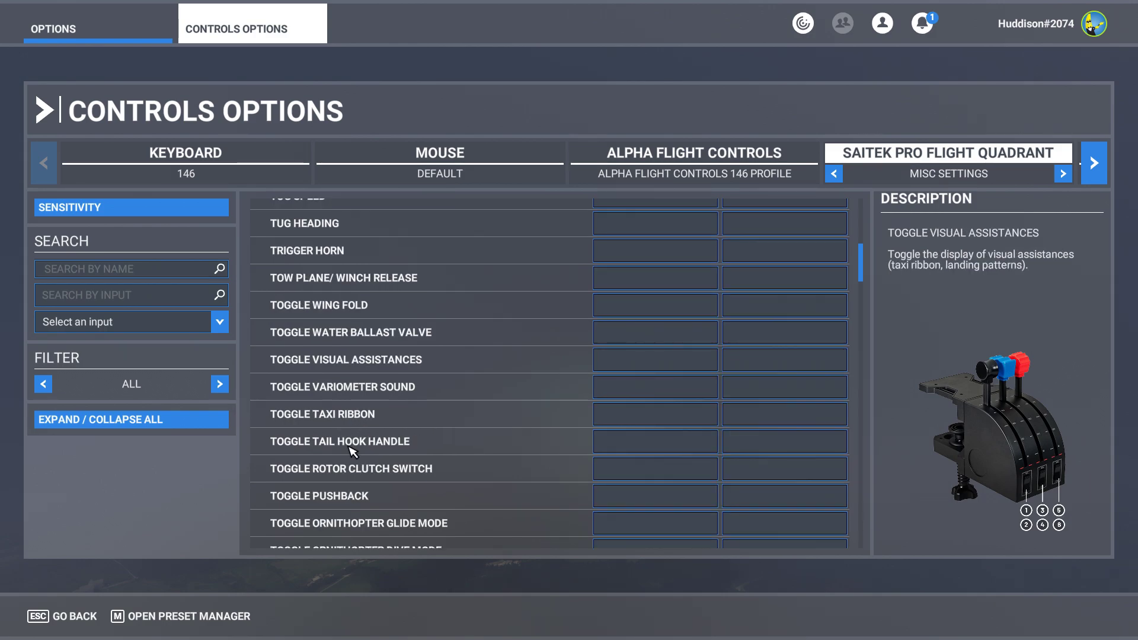
{"action": "scroll", "coordinate": [353, 452], "scroll_direction": "down", "scroll_amount": 8}
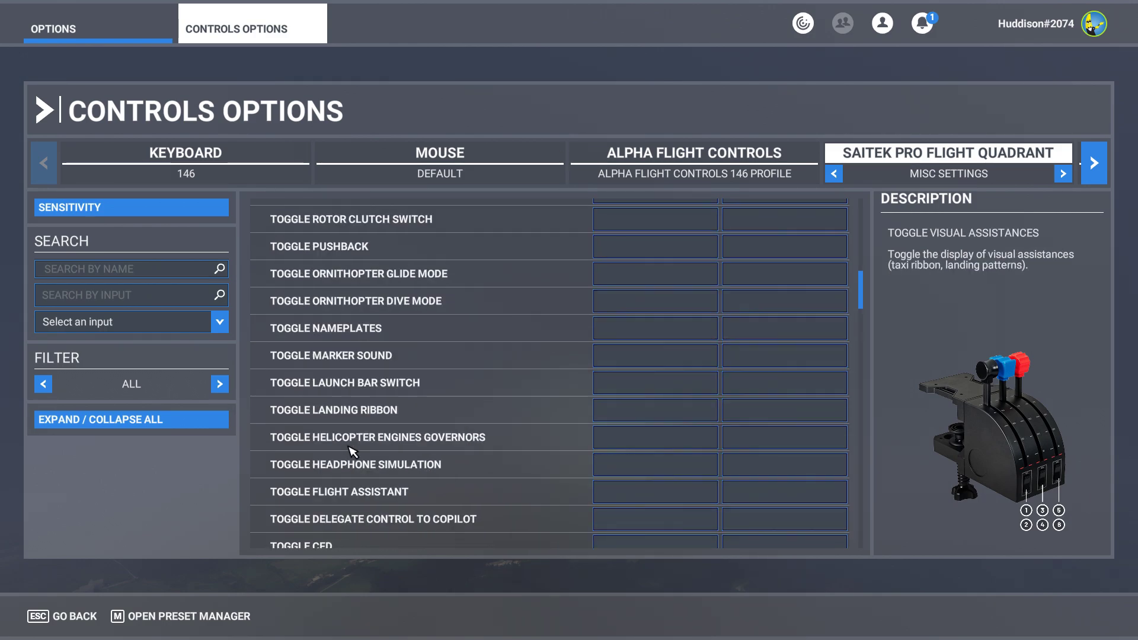
{"action": "scroll", "coordinate": [352, 452], "scroll_direction": "down", "scroll_amount": 2}
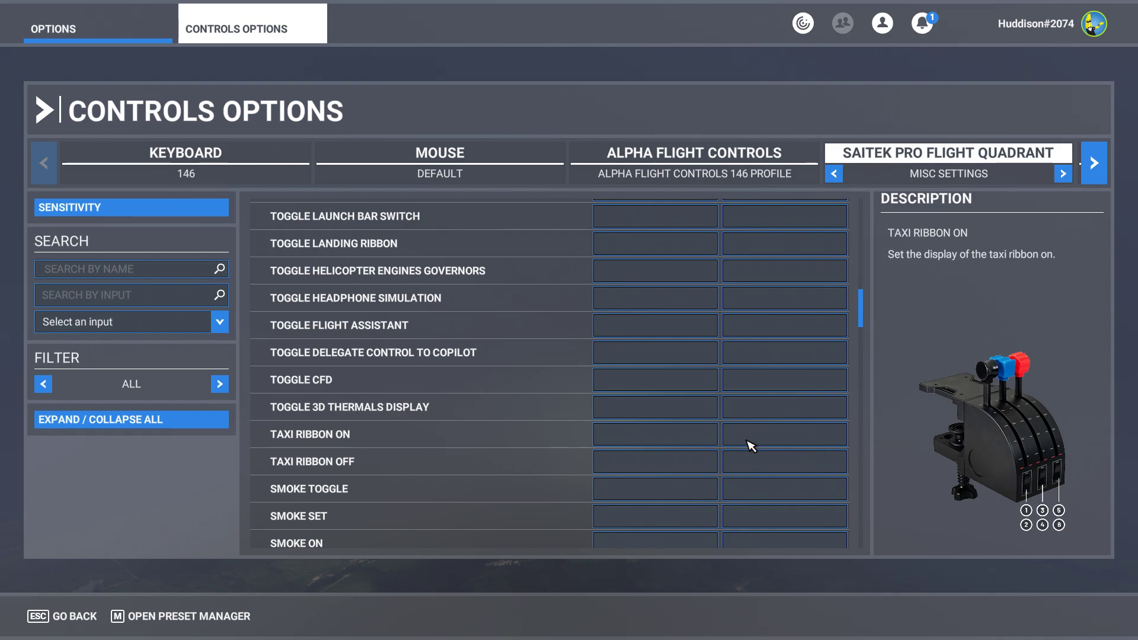
Bind Toggle CFD to quadrant joystick button 3.
{"action": "left_click", "coordinate": [657, 379]}
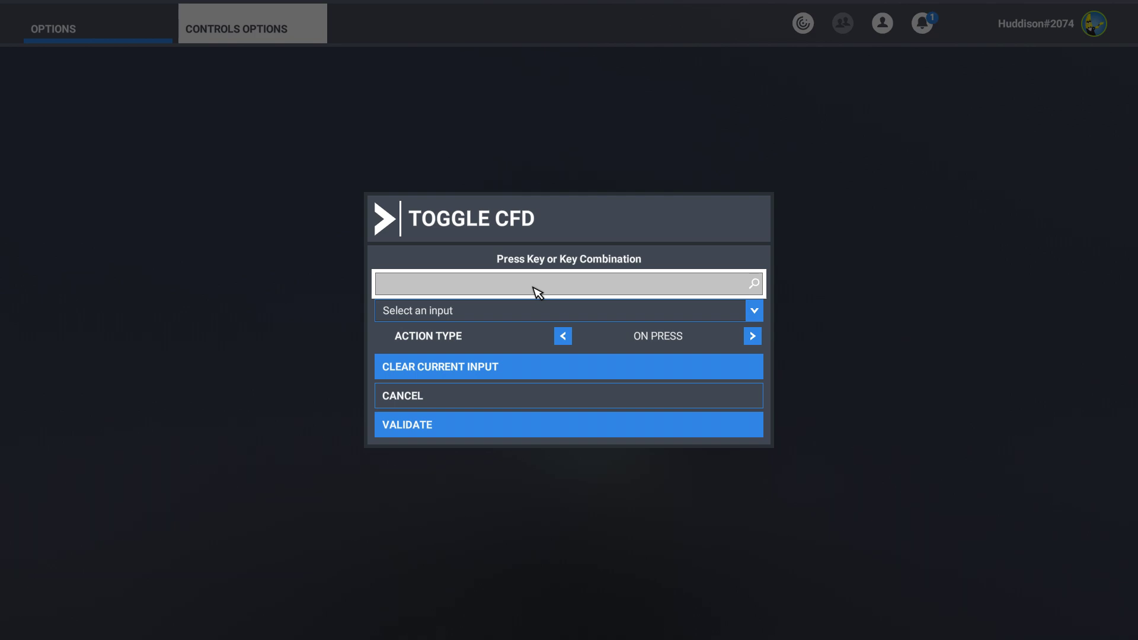
{"action": "left_click", "coordinate": [486, 424]}
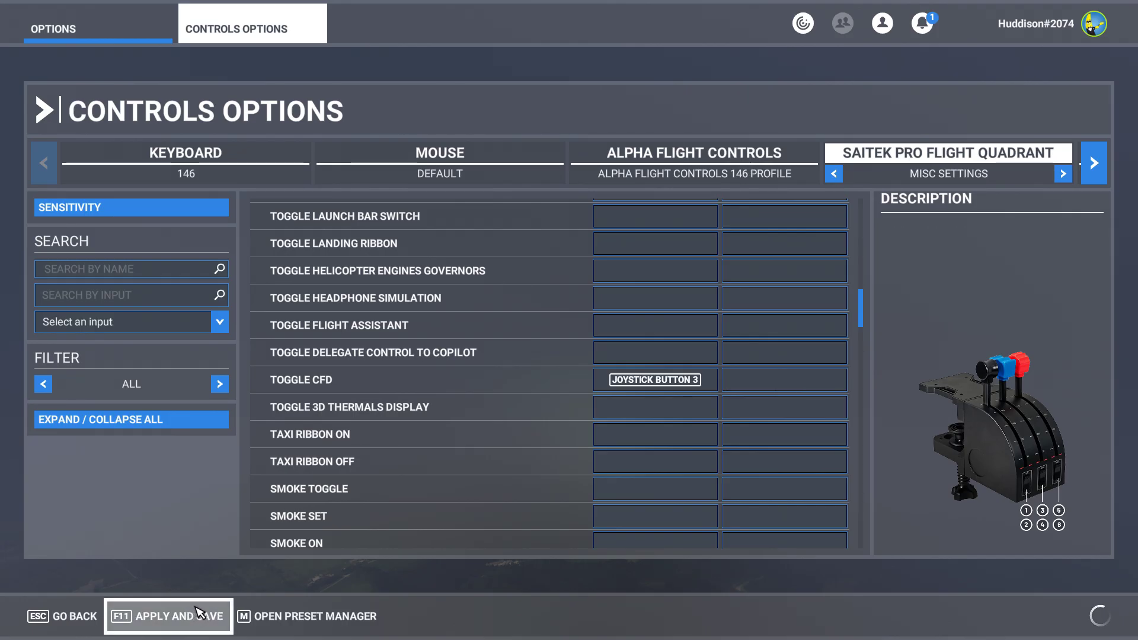
{"action": "left_click", "coordinate": [196, 614]}
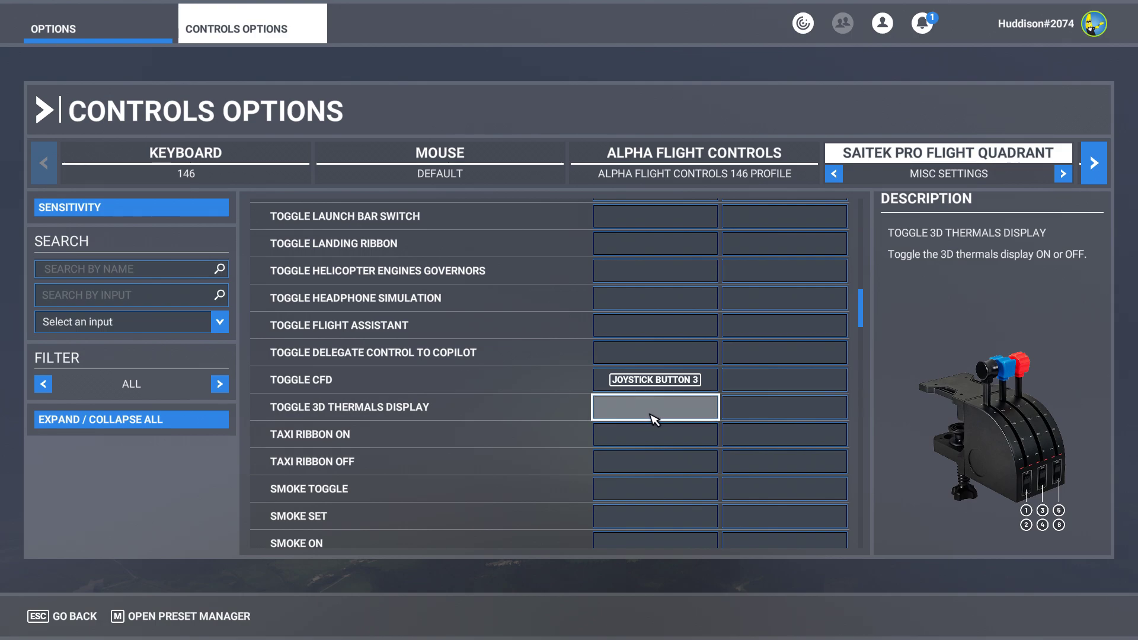
Bind Toggle 3D Thermals Display to joystick button 4, then save the bindings and go back.
{"action": "left_click", "coordinate": [655, 415]}
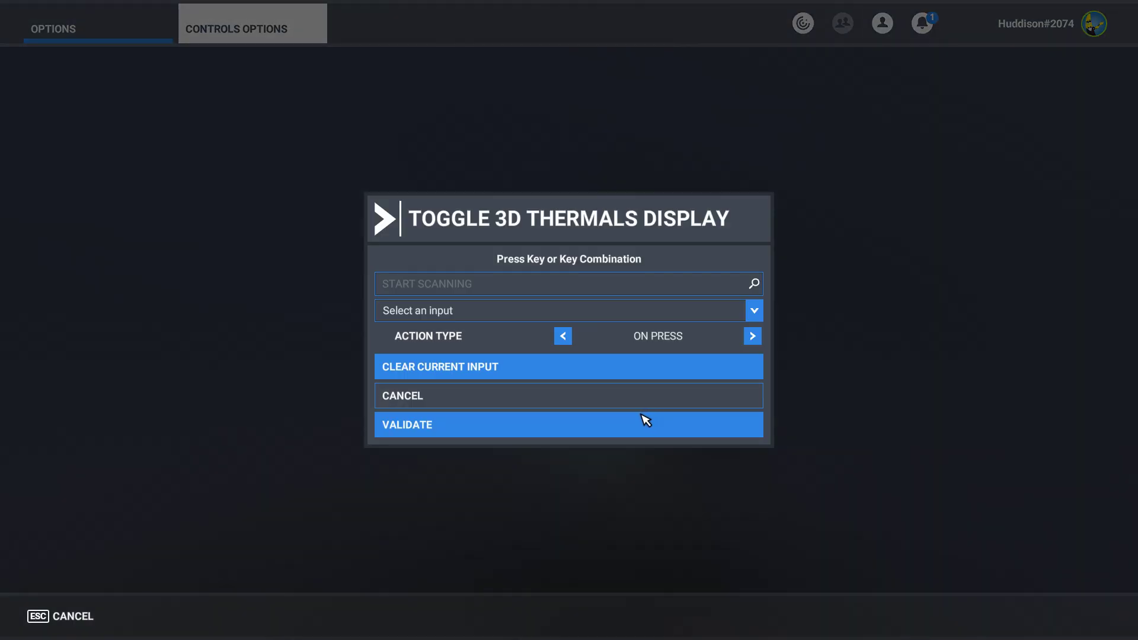
{"action": "left_click", "coordinate": [516, 287]}
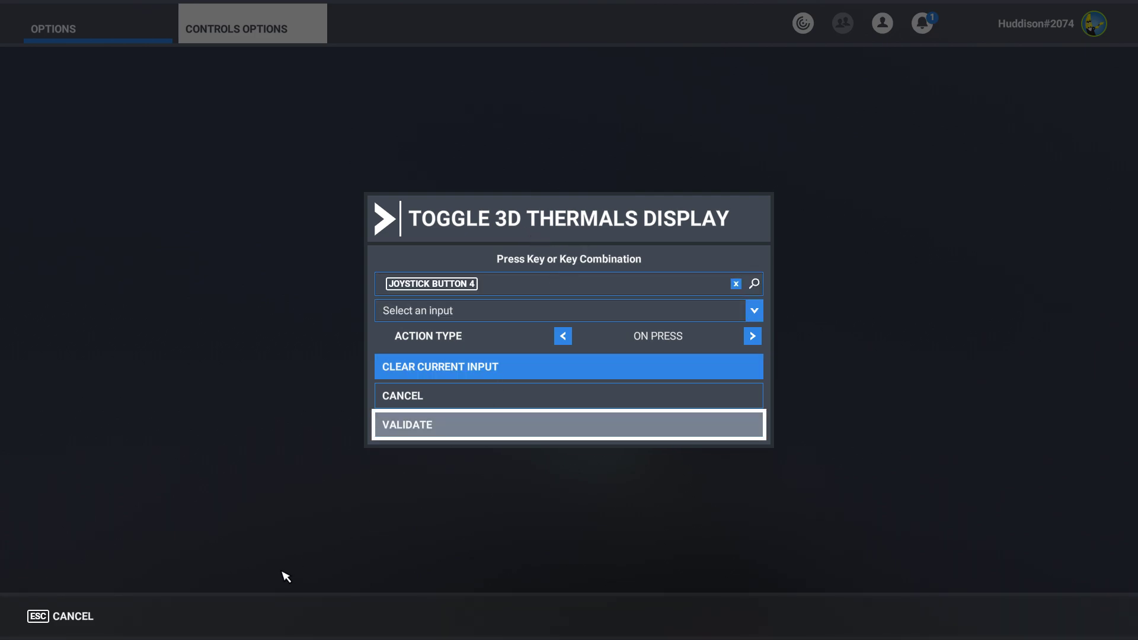
{"action": "key", "text": "Return"}
{"action": "left_click", "coordinate": [191, 618]}
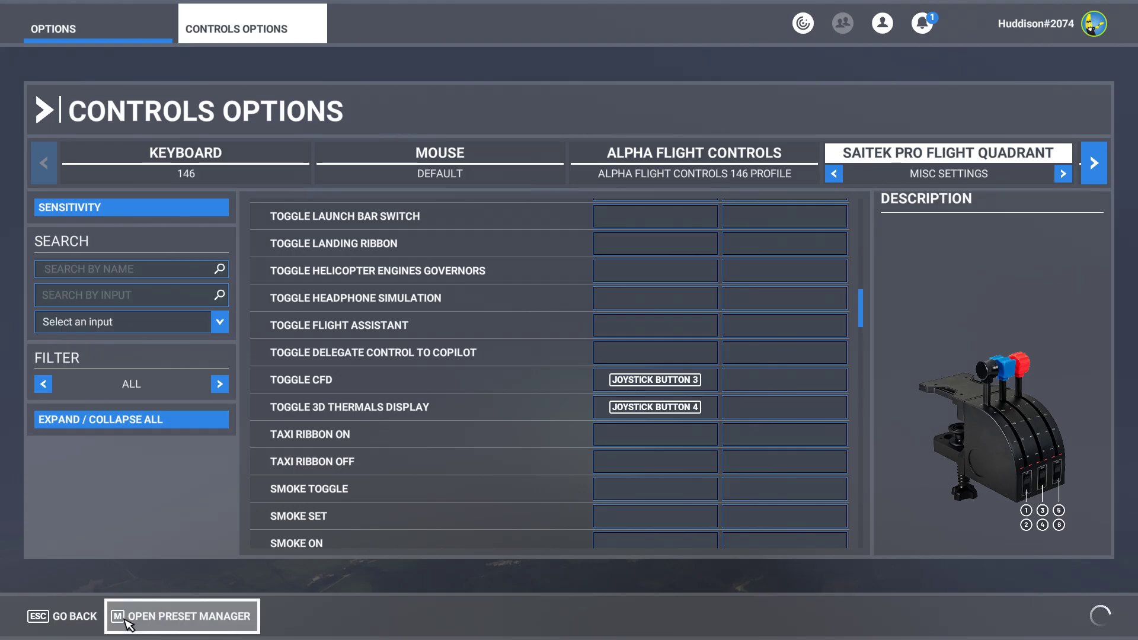
{"action": "left_click", "coordinate": [86, 619]}
Resume the flight, turn on the green CFD streamlines with the quadrant button, and use the cockpit camera.
{"action": "left_click", "coordinate": [84, 619]}
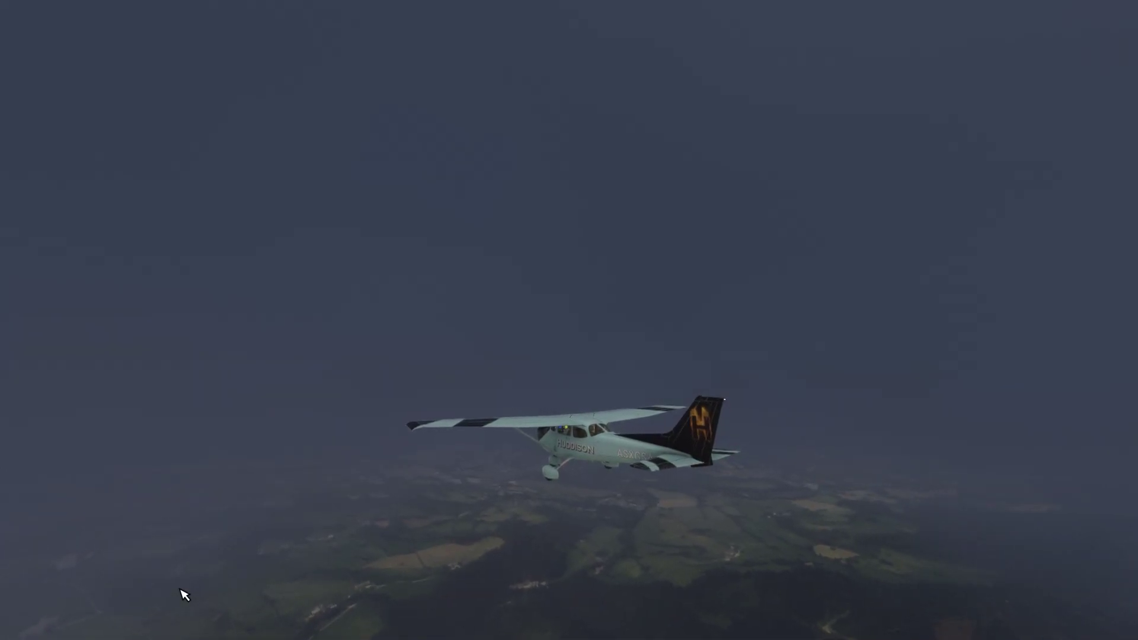
{"action": "key", "text": "v"}
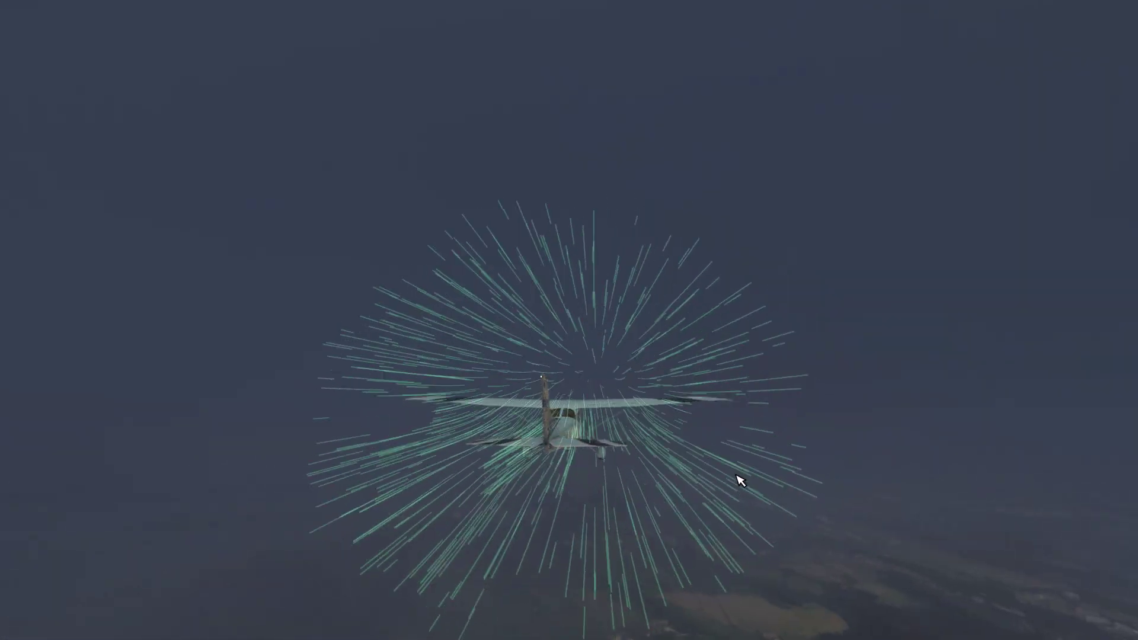
{"action": "key", "text": "shift+9"}
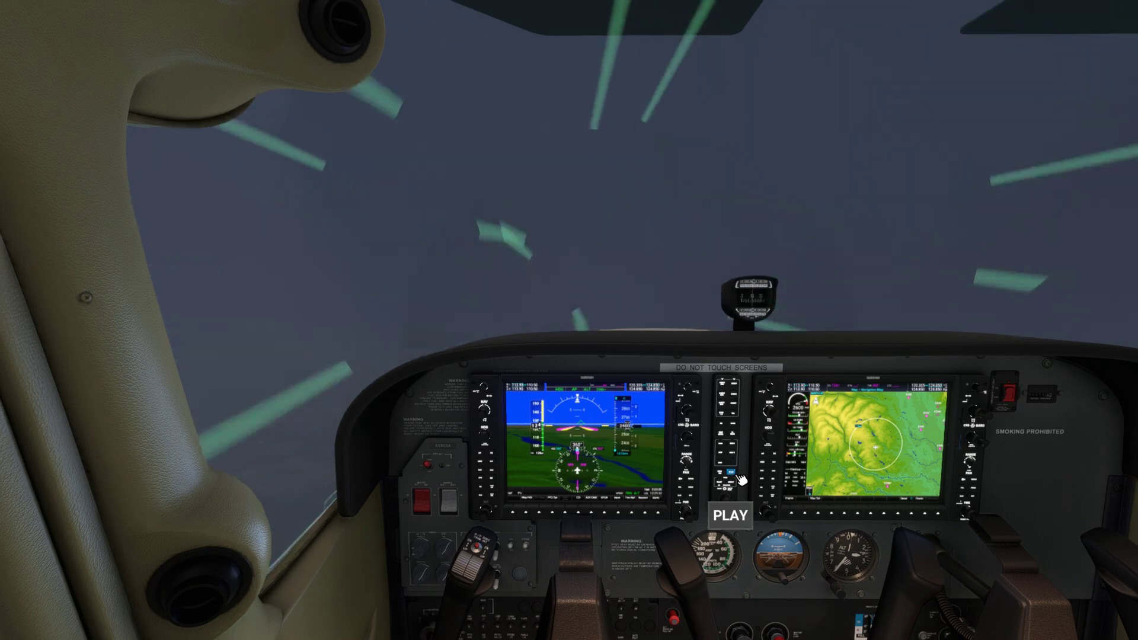
Switch to the external chase camera view.
{"action": "key", "text": "End"}
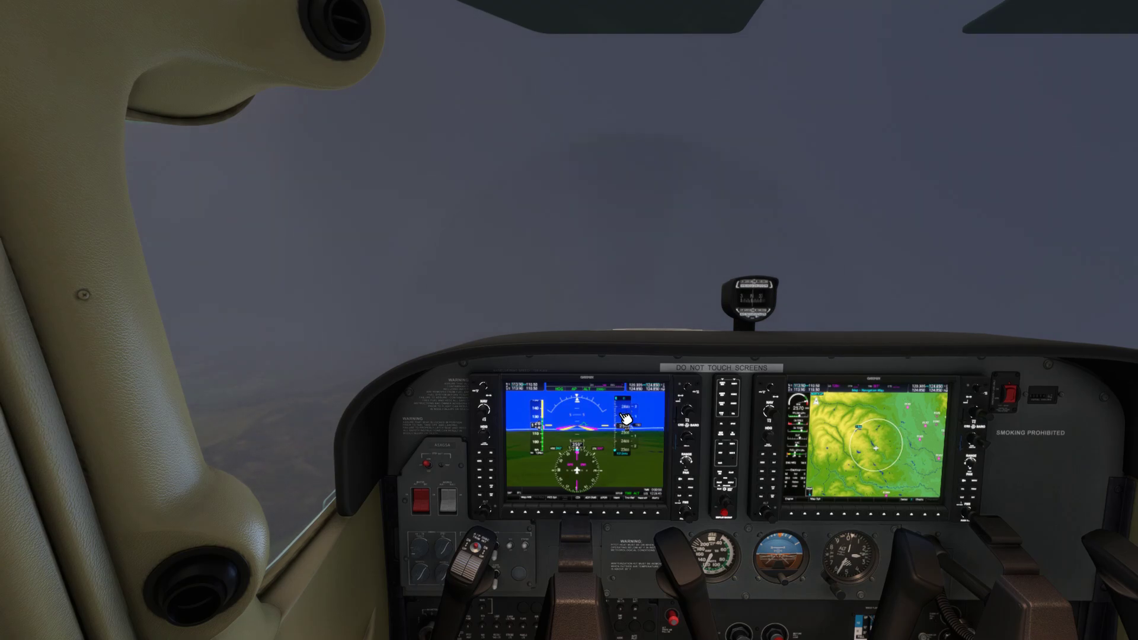
{"action": "left_click", "coordinate": [860, 451], "text": "alt"}
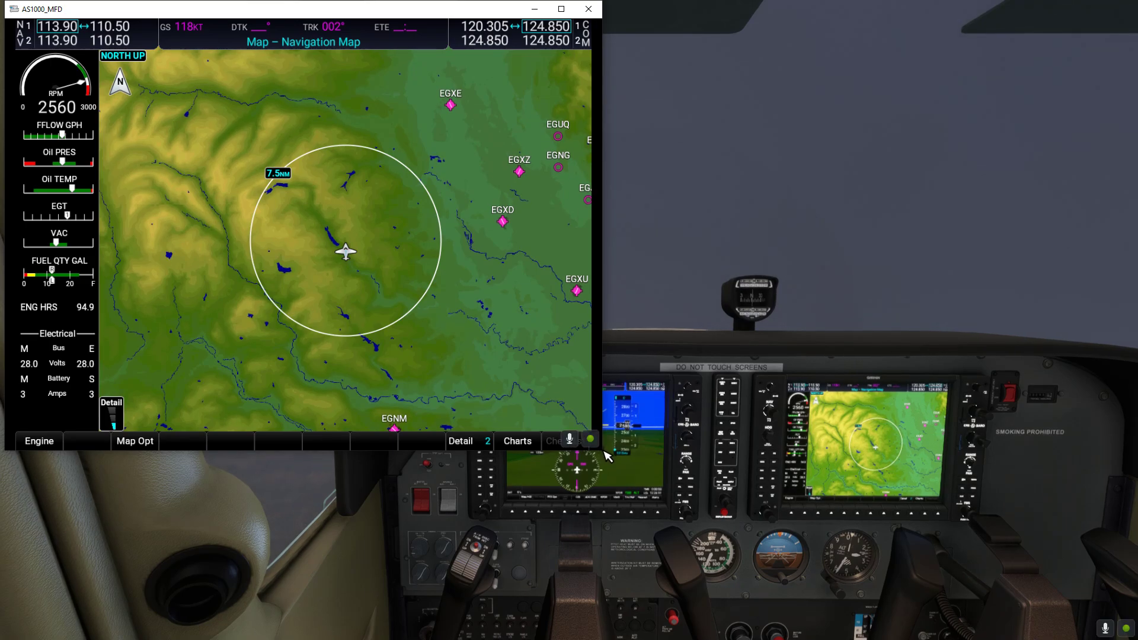
{"action": "left_click_drag", "start_coordinate": [604, 452], "coordinate": [415, 300]}
{"action": "left_click_drag", "start_coordinate": [218, 16], "coordinate": [233, 115]}
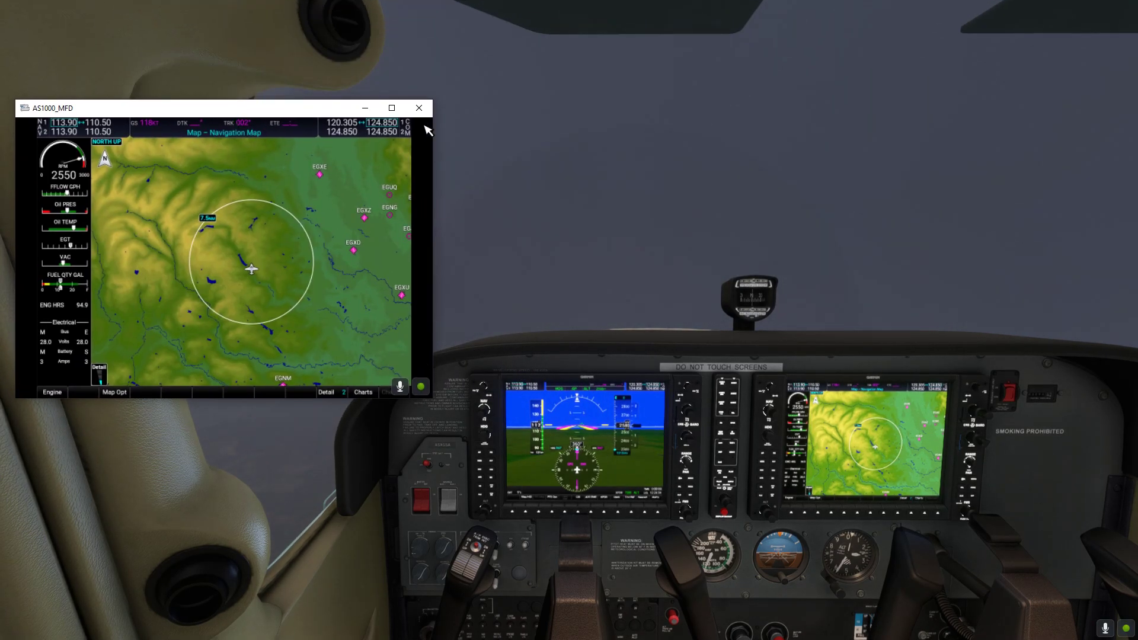
{"action": "left_click", "coordinate": [420, 109]}
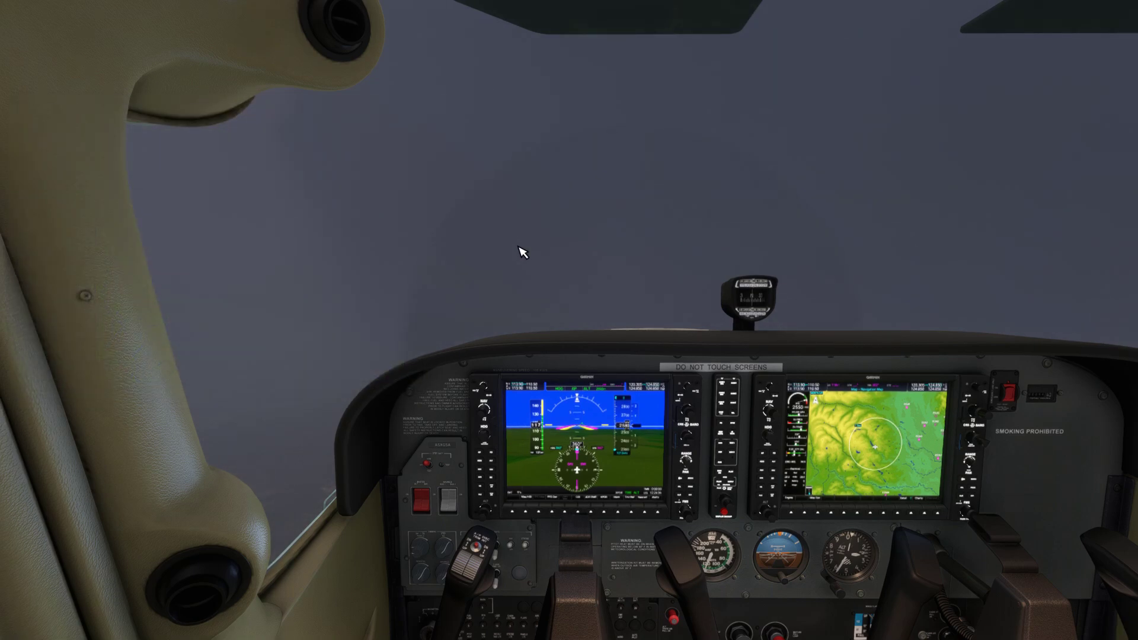